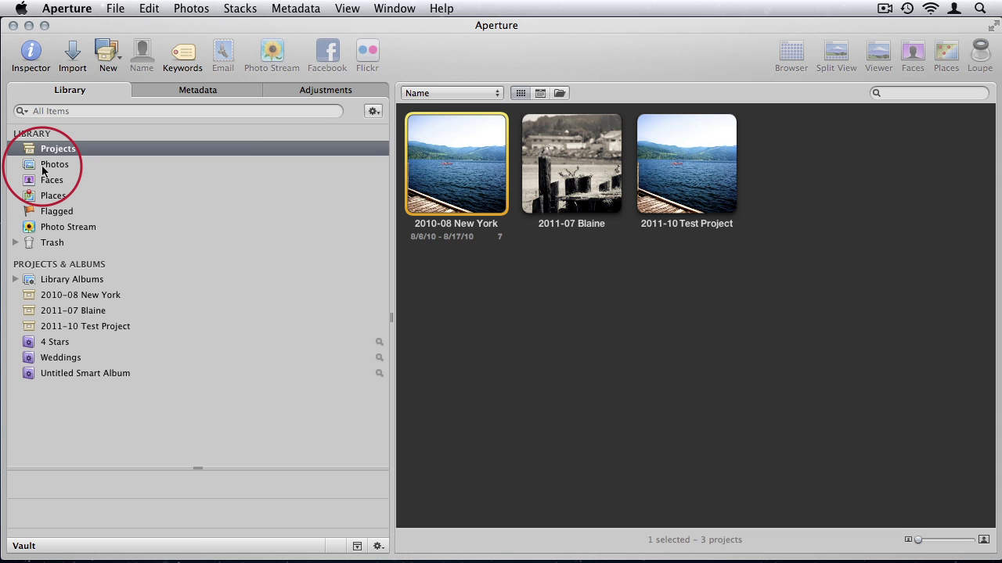
# - Show the library's Photos as a Browser grid, filter set to Unrated or Better, stack collapsed
pyautogui.click(45, 165)
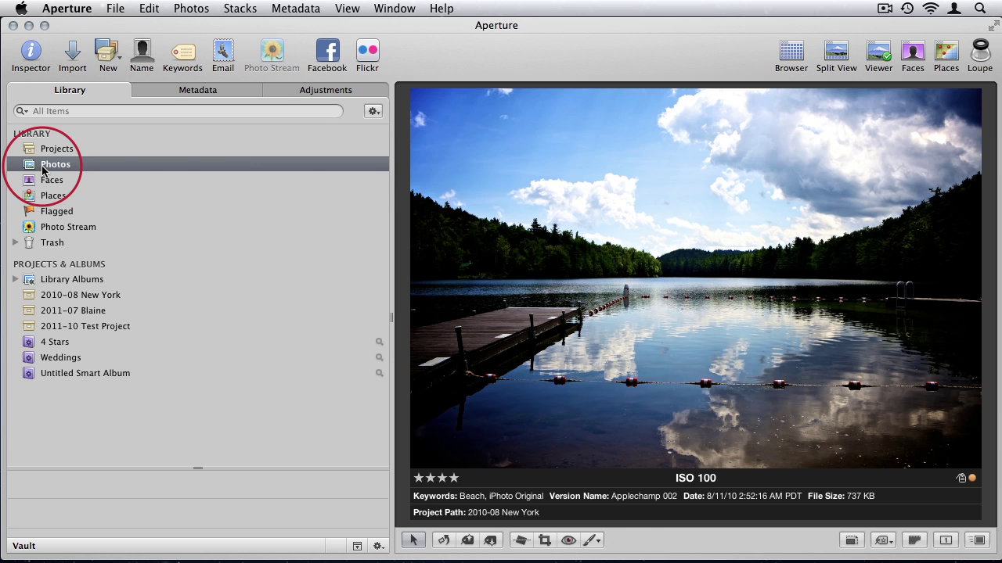
pyautogui.click(803, 53)
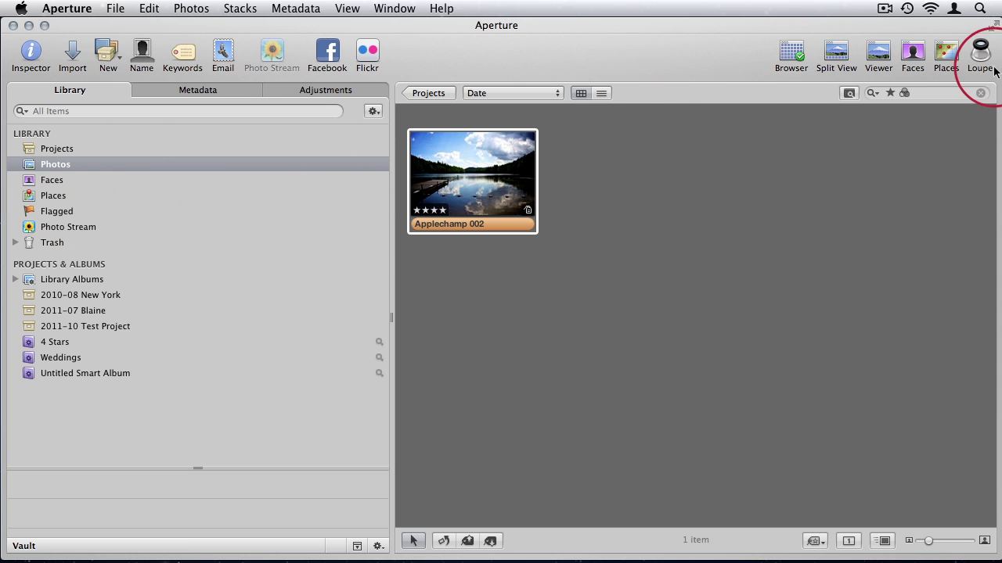
pyautogui.click(981, 94)
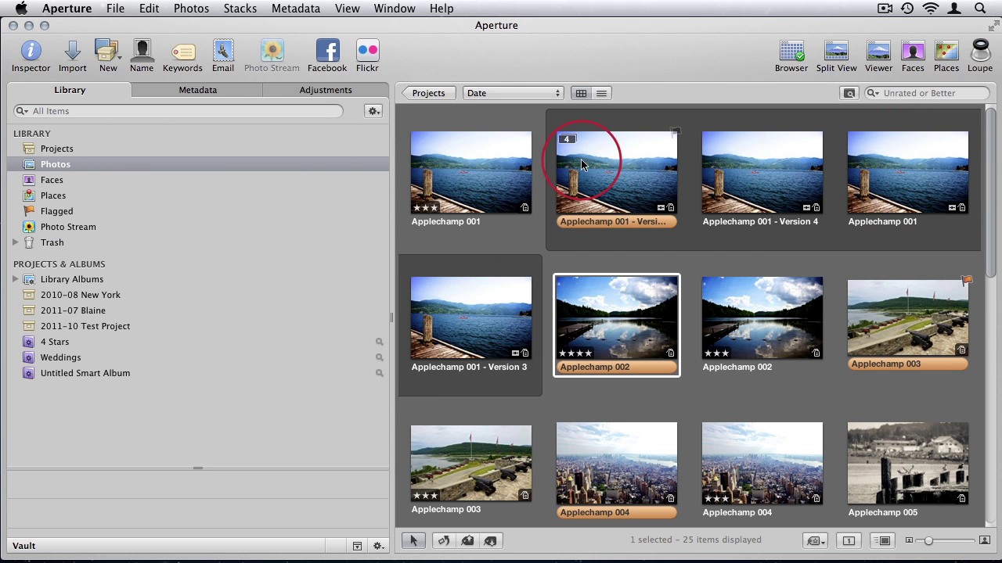
pyautogui.click(567, 140)
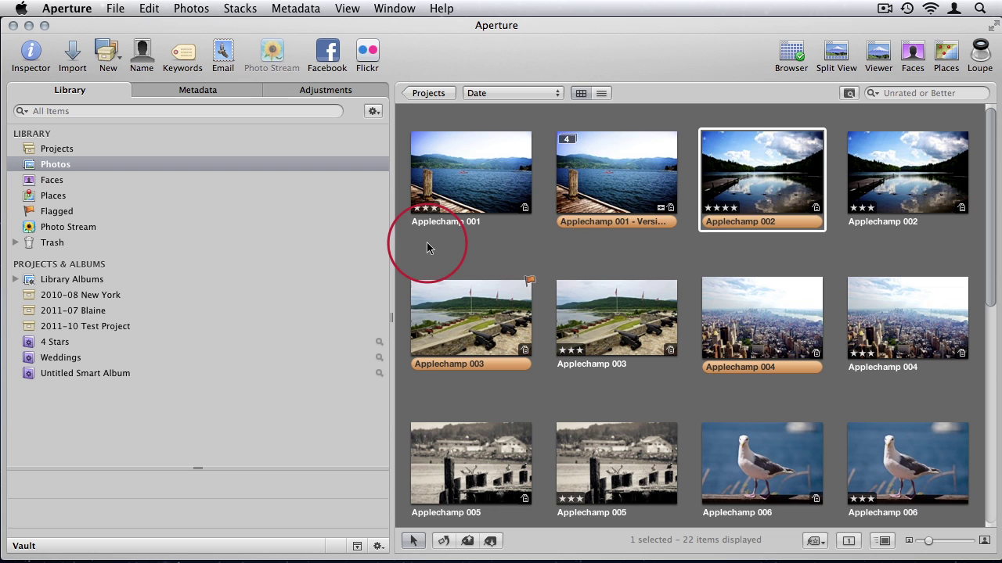
pyautogui.moveTo(427, 248); pyautogui.dragTo(872, 151)
pyautogui.scroll(-4, 867, 242)
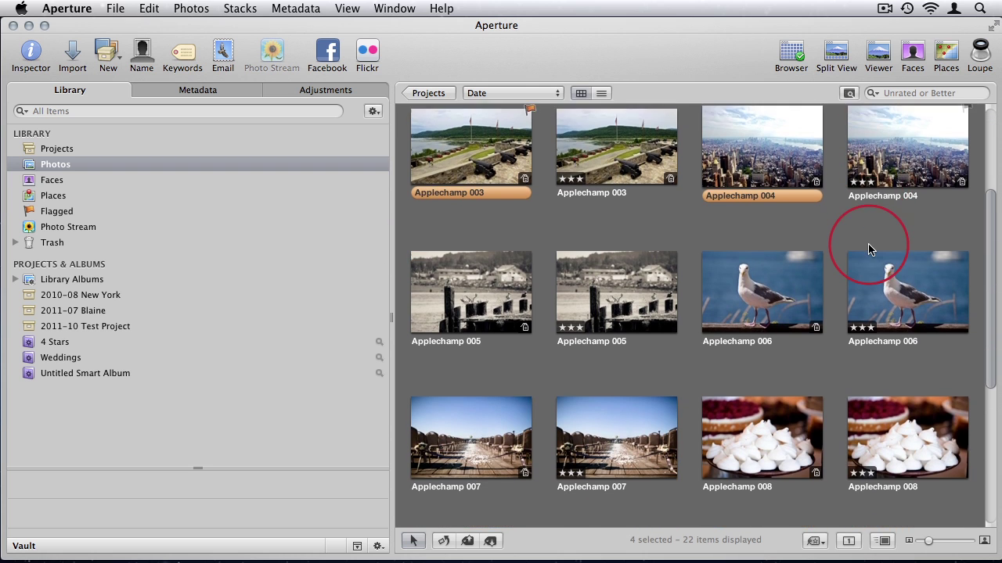
pyautogui.scroll(-5, 868, 247)
pyautogui.scroll(3, 868, 246)
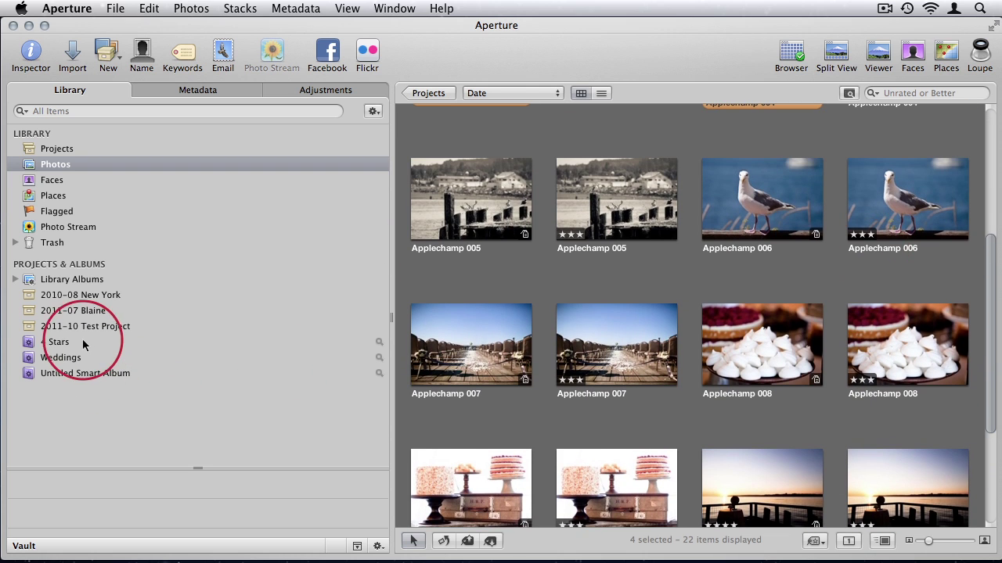
# - Delete the 2011-10 Test Project from the library
pyautogui.click(81, 326)
pyautogui.rightClick(82, 325)
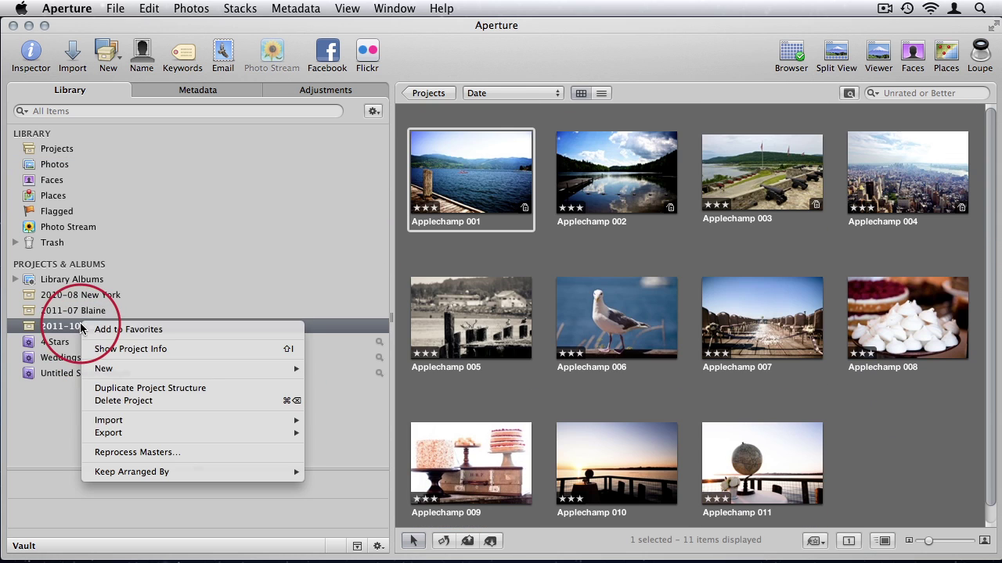
pyautogui.click(124, 401)
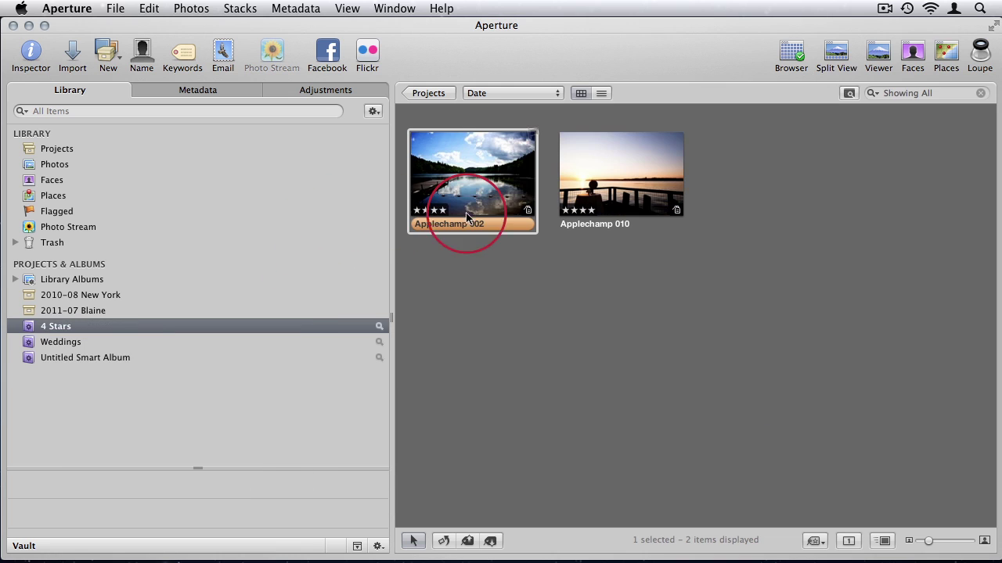
# - Select all 11 remaining thumbnails in the library's Photos view
pyautogui.click(78, 162)
pyautogui.click(438, 259)
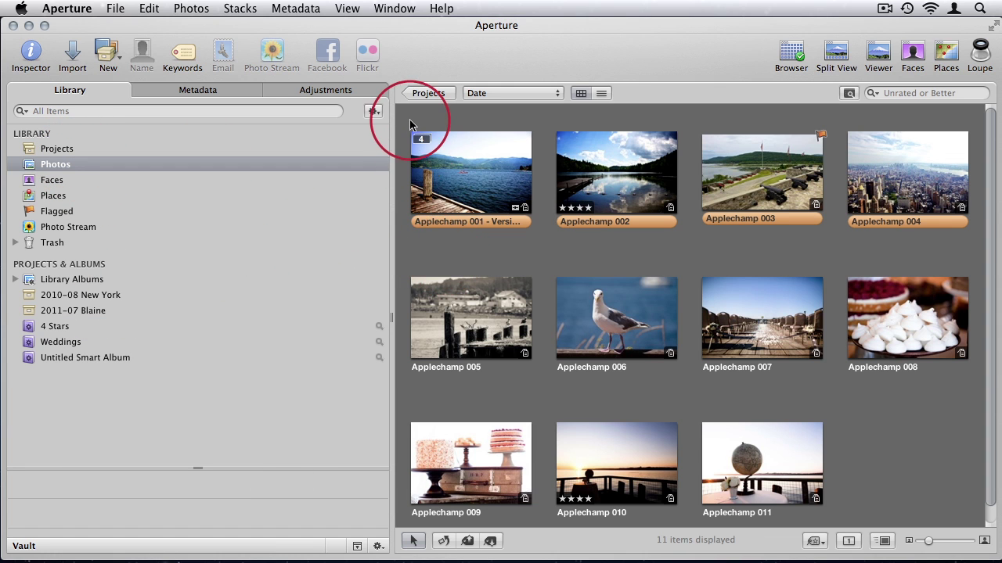
pyautogui.moveTo(410, 125); pyautogui.dragTo(921, 478)
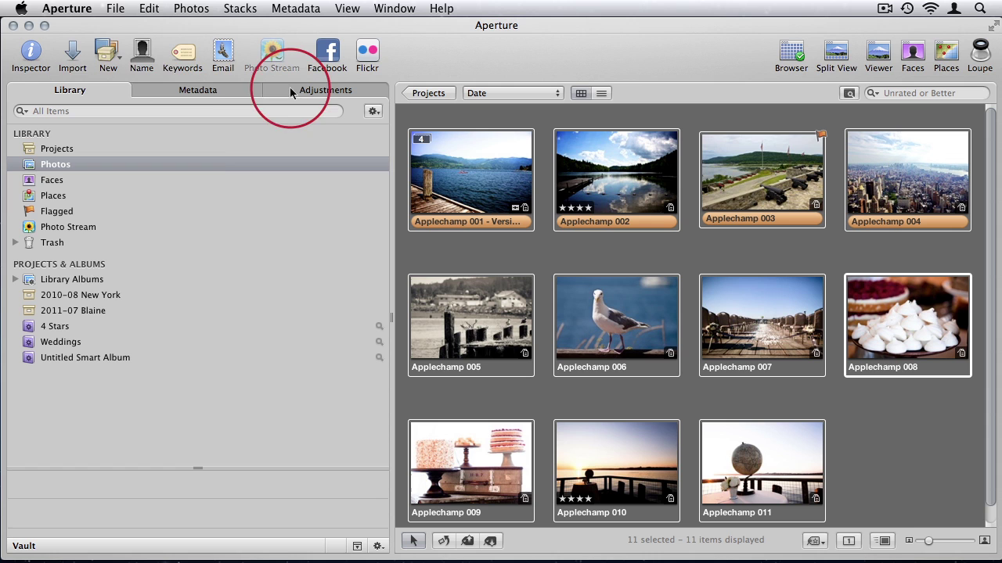
# - Create a new slideshow from the 11 selected photos and preview the Places theme
pyautogui.click(107, 51)
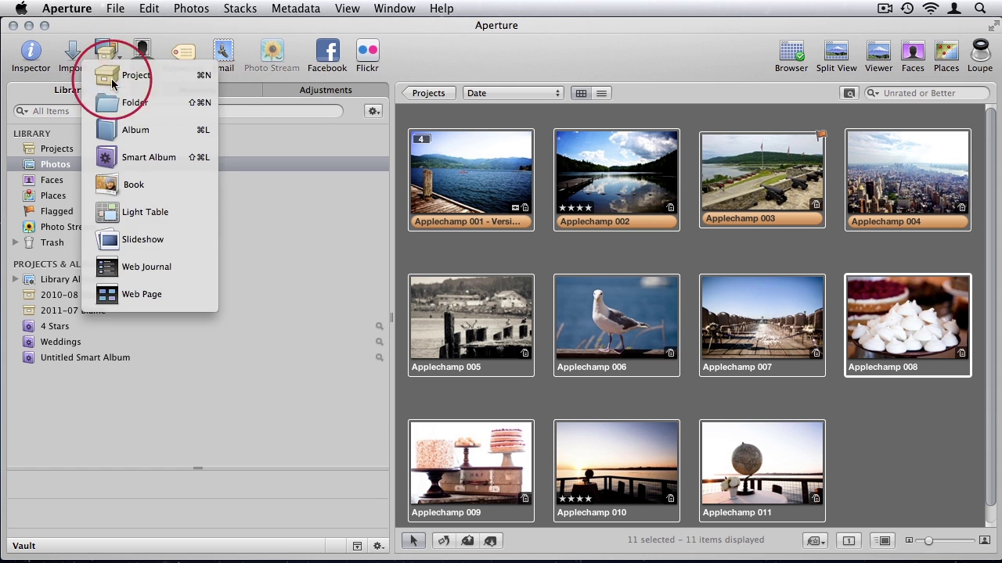
pyautogui.click(148, 245)
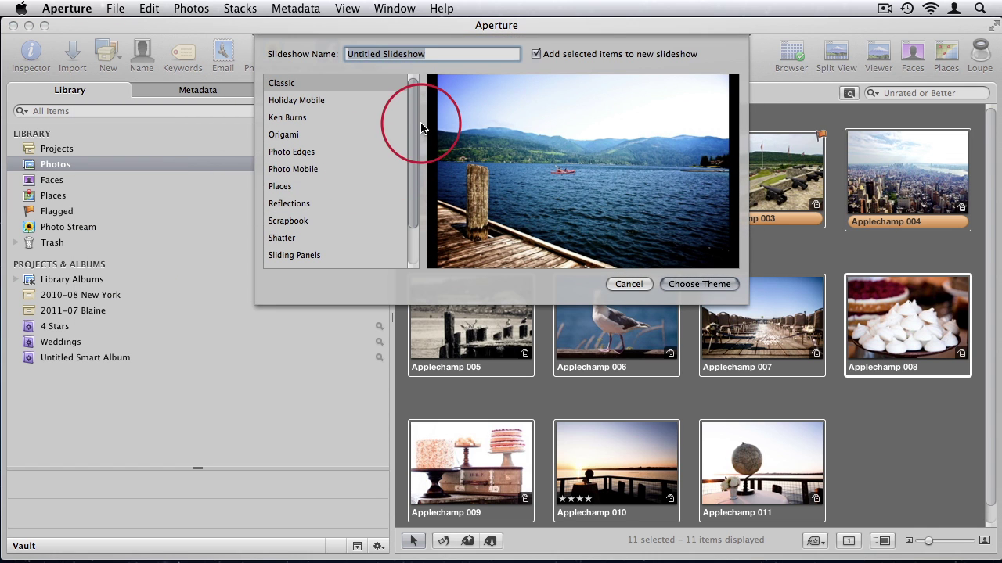
pyautogui.moveTo(415, 118); pyautogui.dragTo(430, 200)
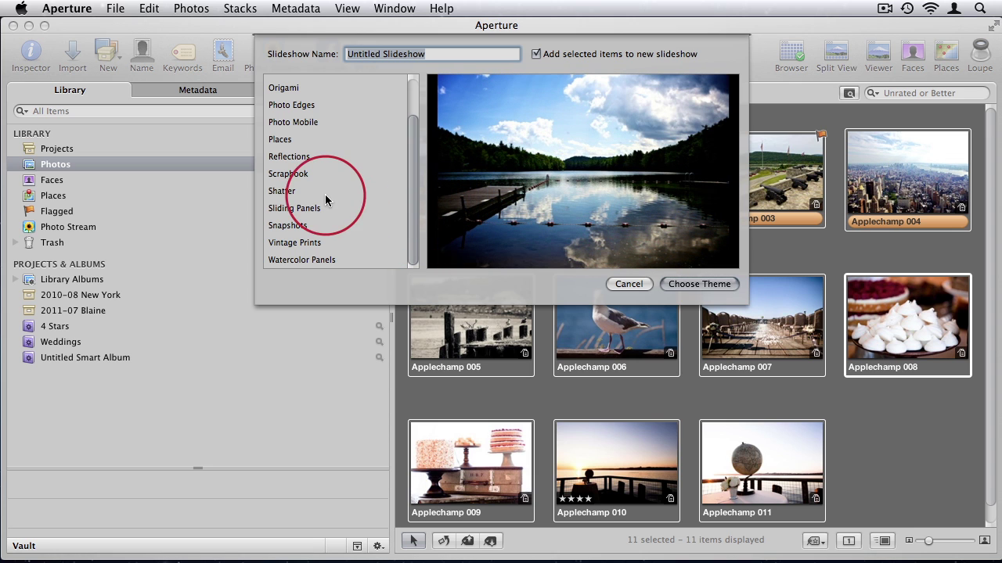
pyautogui.scroll(3, 342, 224)
pyautogui.scroll(-3, 345, 229)
pyautogui.scroll(3, 342, 227)
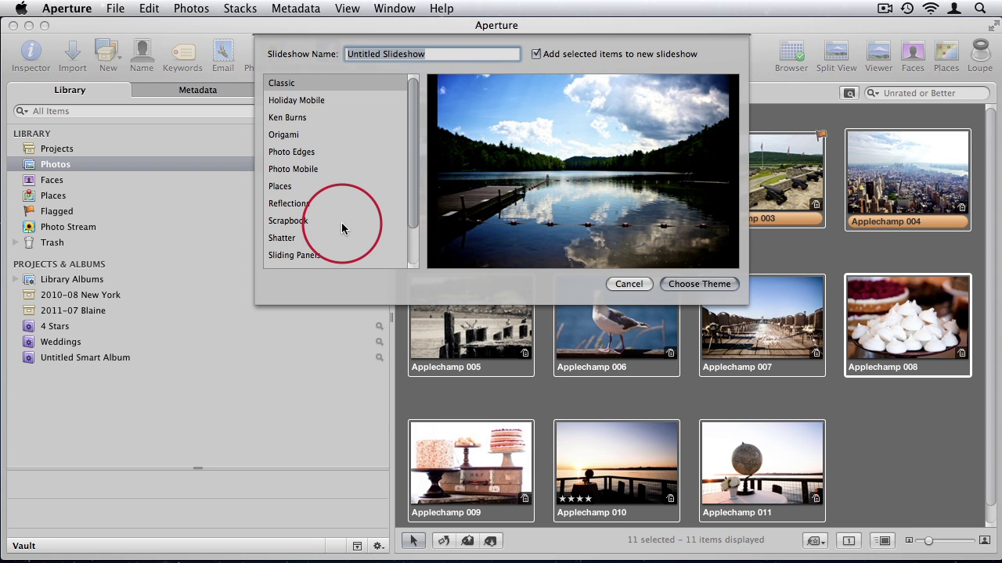
pyautogui.scroll(-3, 342, 228)
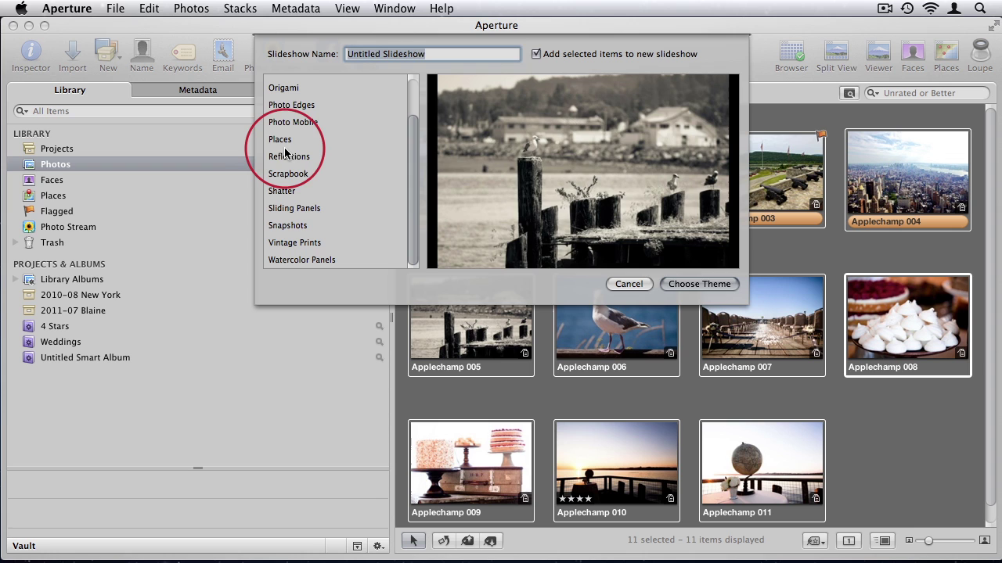
pyautogui.click(284, 143)
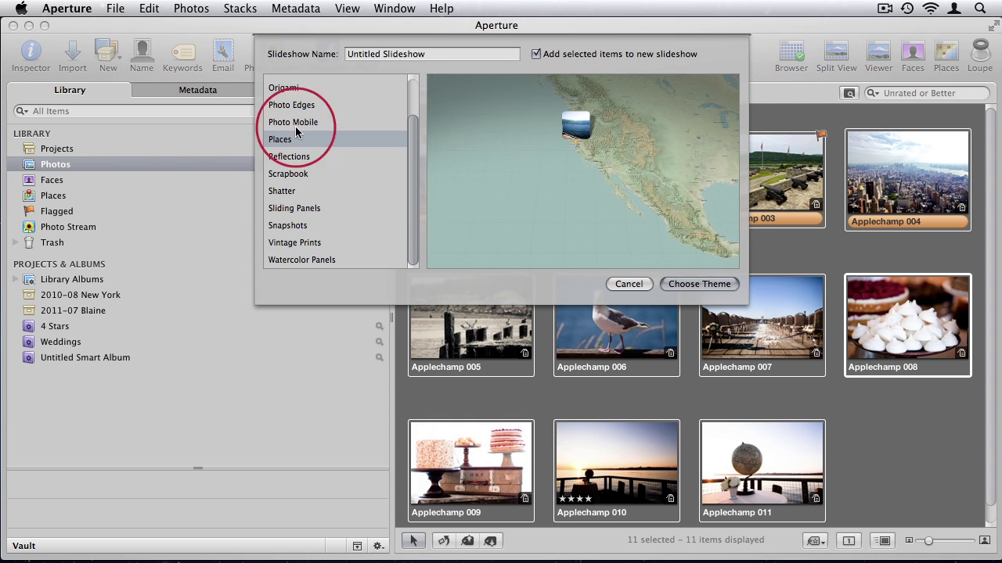
# - Choose the Vintage Prints theme and name the slideshow 'Applechamp'
pyautogui.click(296, 243)
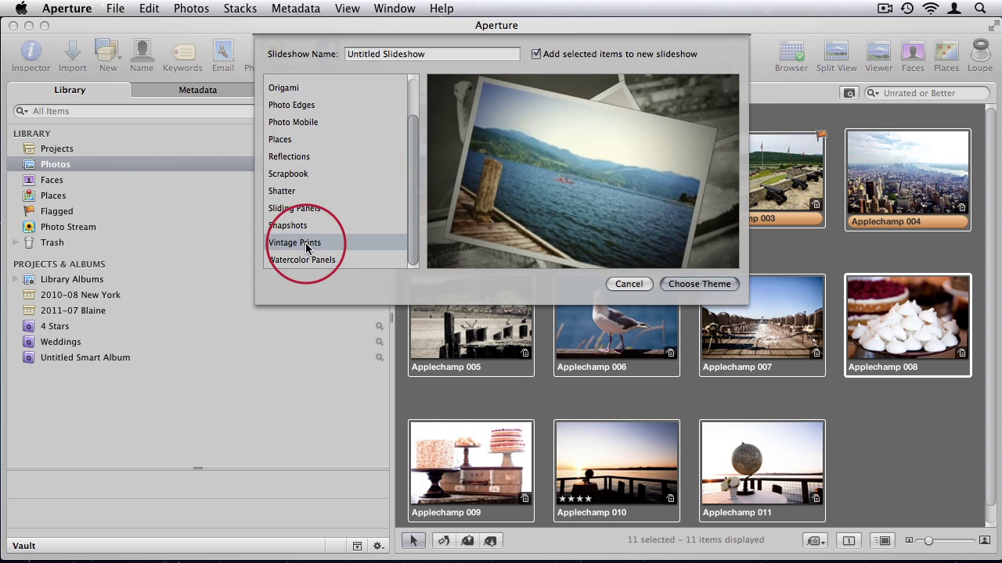
pyautogui.tripleClick(392, 52)
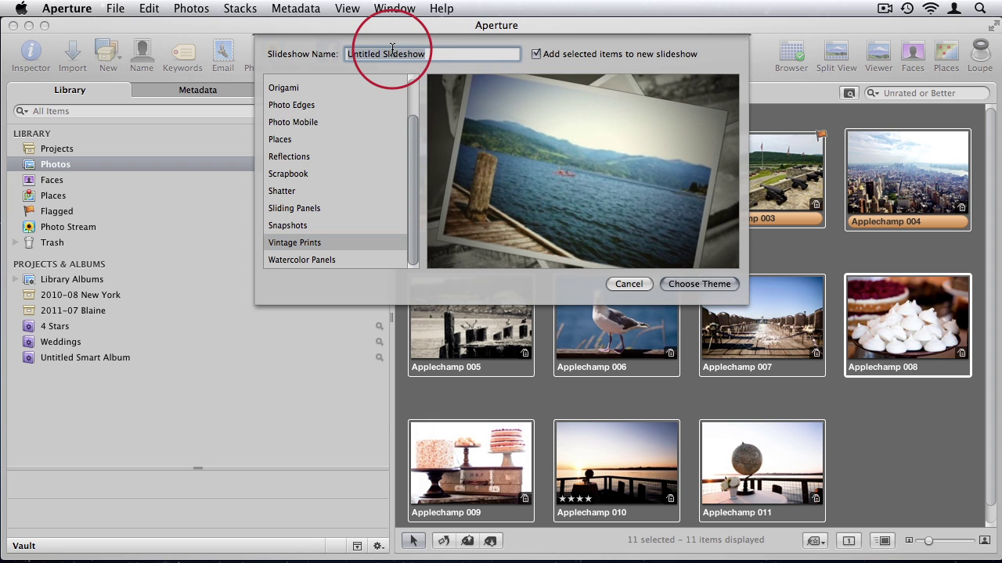
pyautogui.write('A')
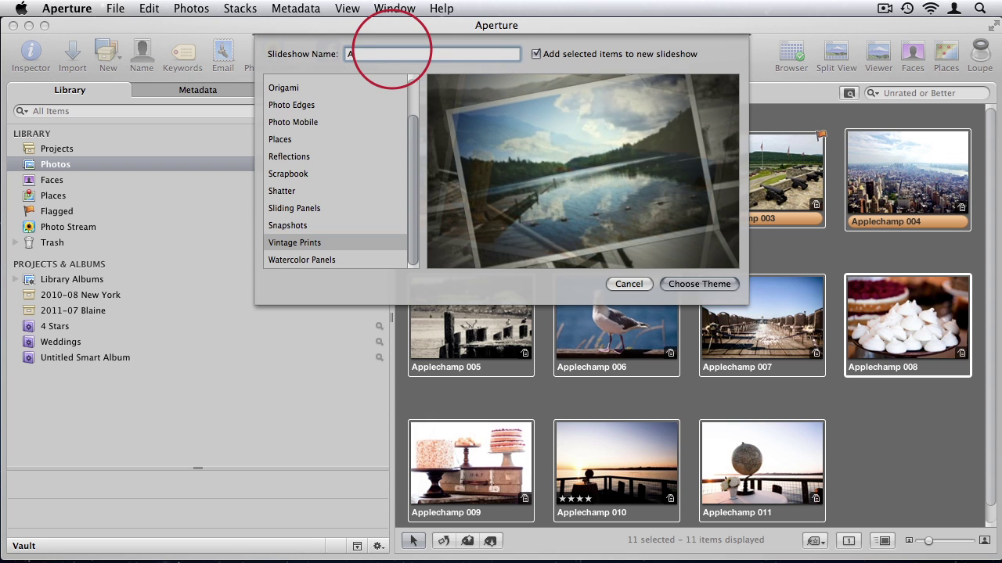
pyautogui.write('pplechamp')
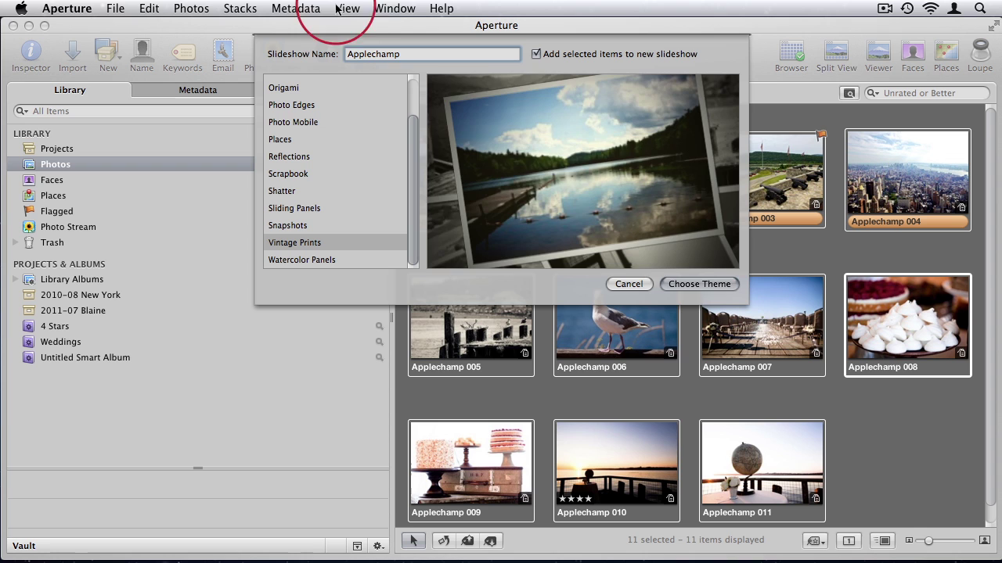
# - Create the Applechamp slideshow and turn off Repeat slideshow, leaving the aspect ratio unchanged
pyautogui.click(698, 285)
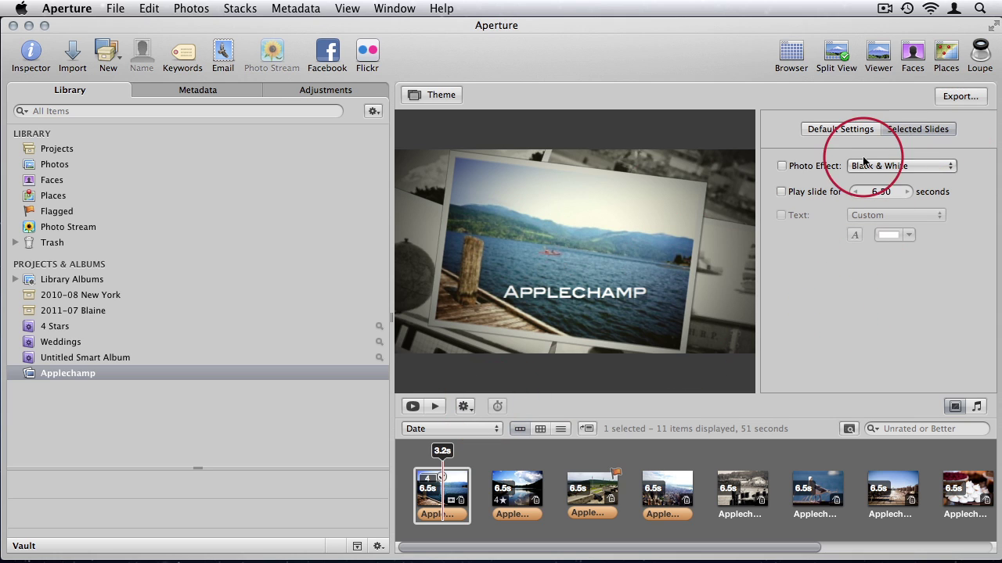
pyautogui.click(857, 130)
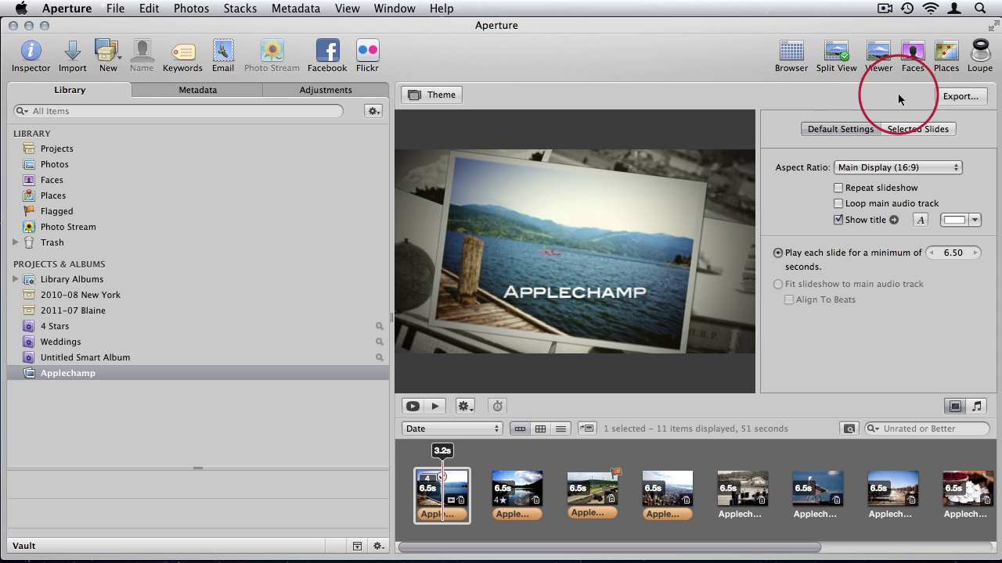
pyautogui.click(851, 167)
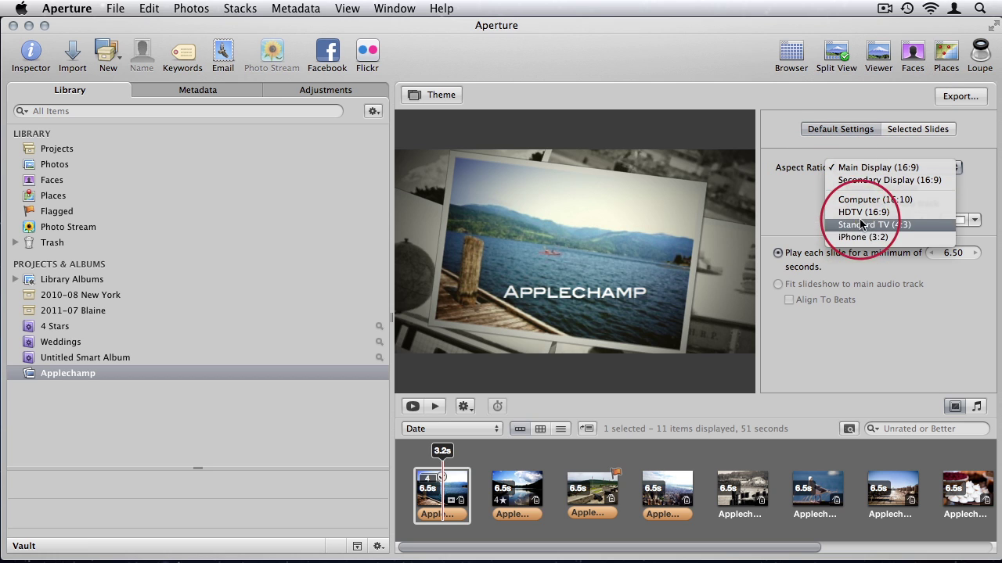
pyautogui.click(795, 194)
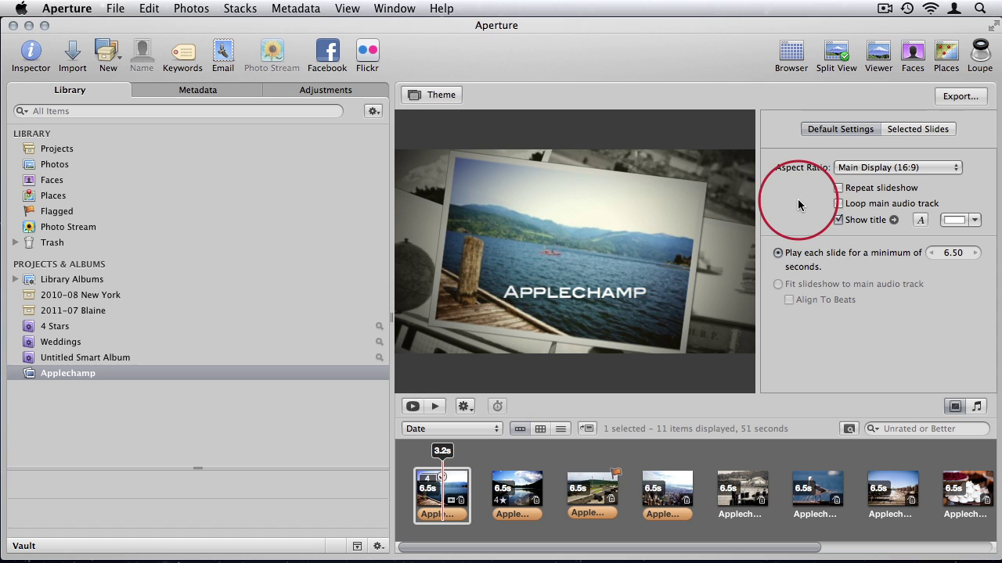
pyautogui.click(836, 190)
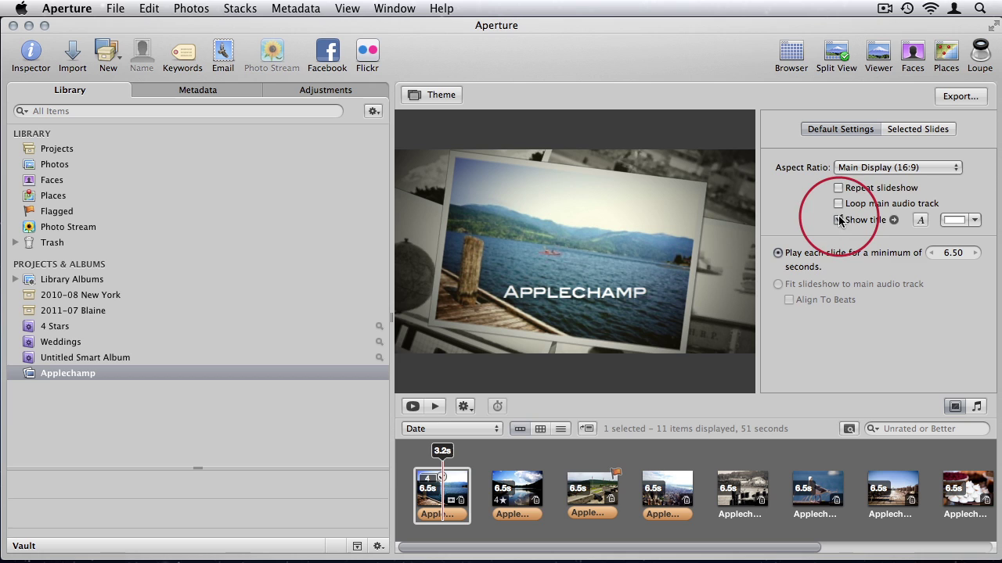
# - Change the default slide duration from 6.50 to 5.00 seconds after leaving the APPLECHAMP title
pyautogui.doubleClick(585, 297)
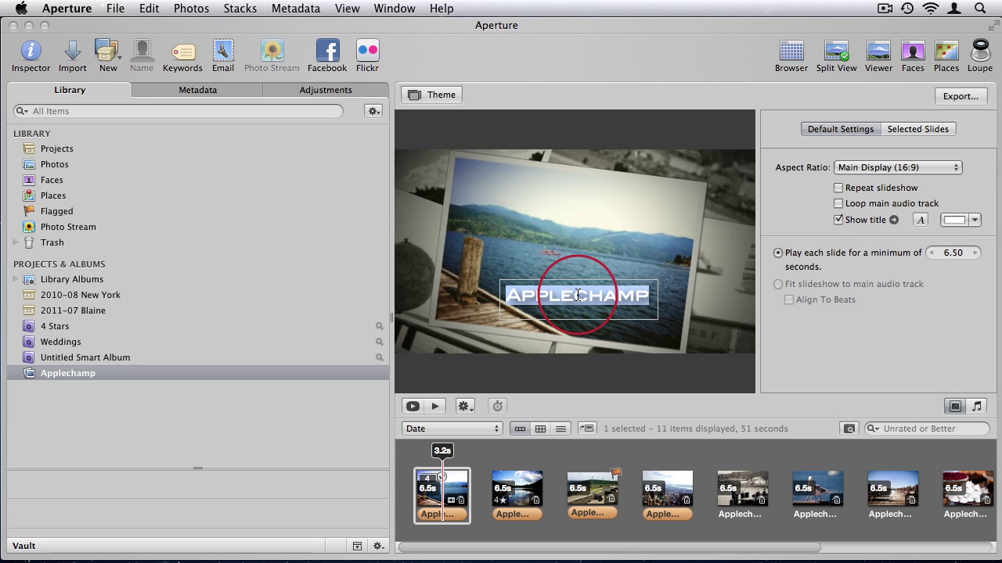
pyautogui.click(763, 261)
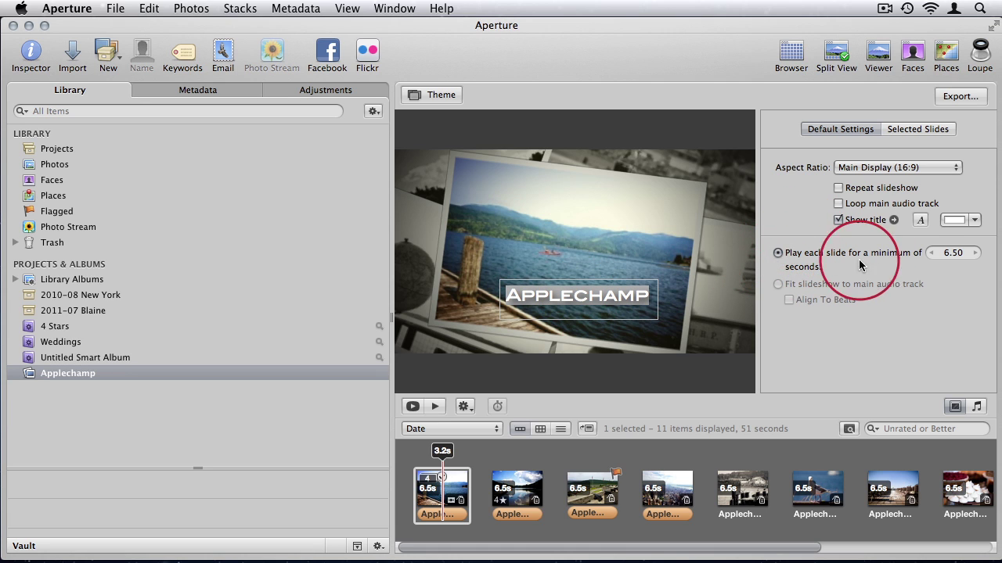
pyautogui.moveTo(936, 253); pyautogui.dragTo(814, 254)
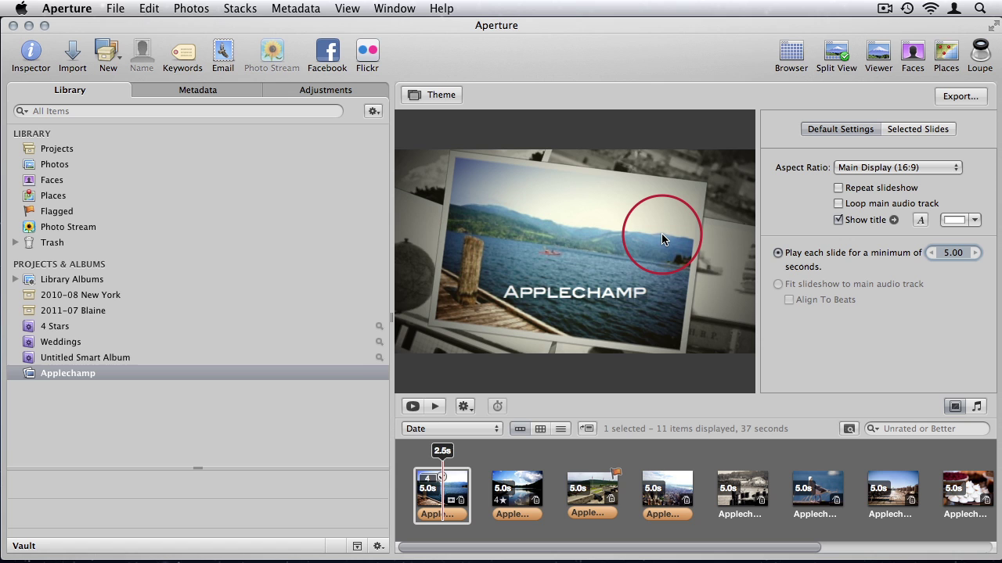
# - Apply the Antique photo effect to the APPLECHAMP title slide, replacing a brief Sepia choice
pyautogui.click(518, 489)
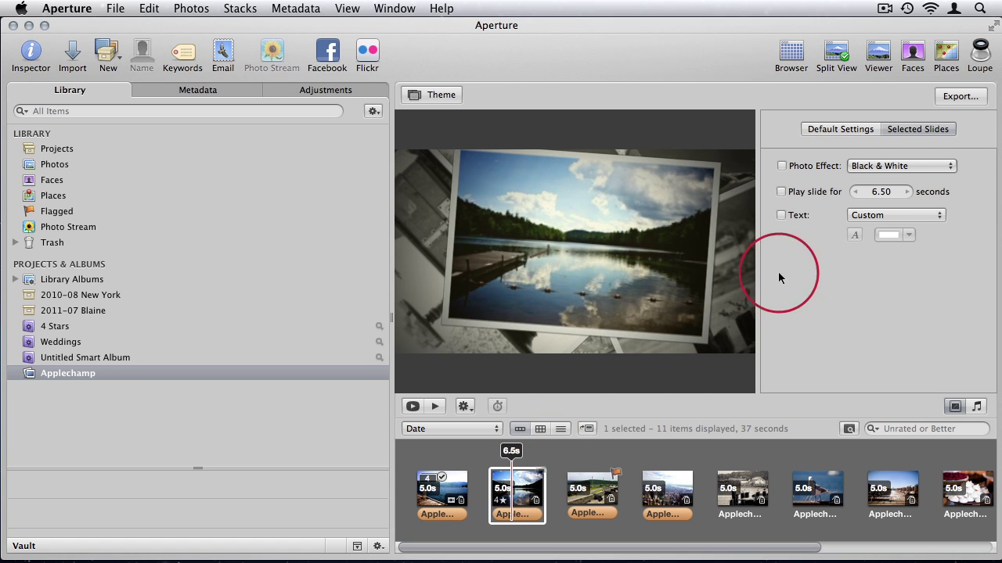
pyautogui.click(440, 486)
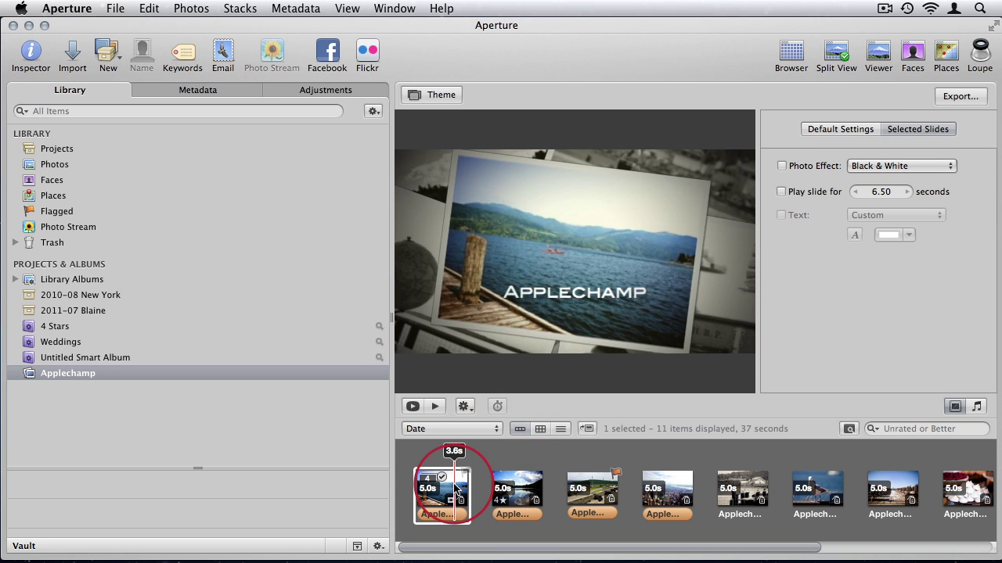
pyautogui.click(919, 135)
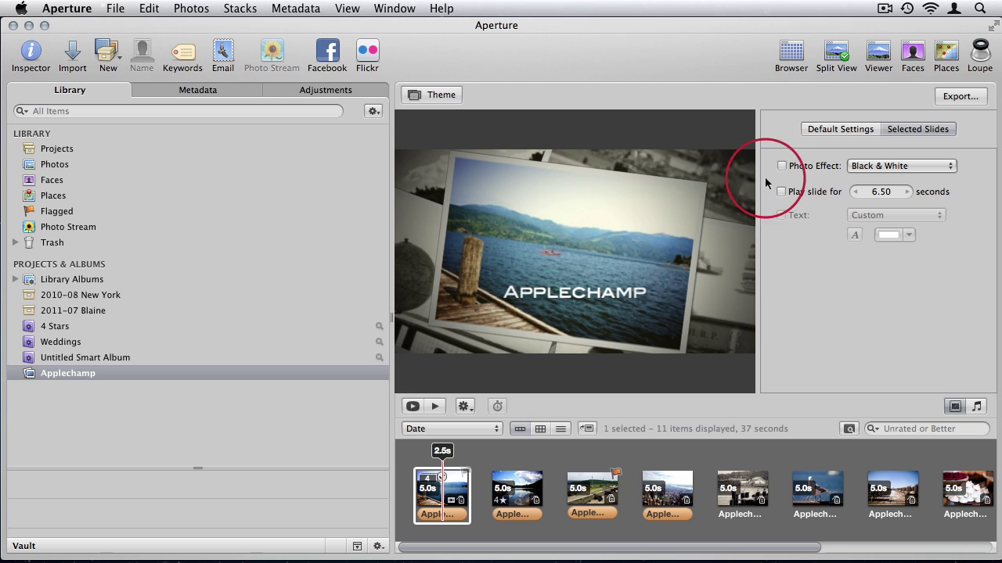
pyautogui.click(861, 166)
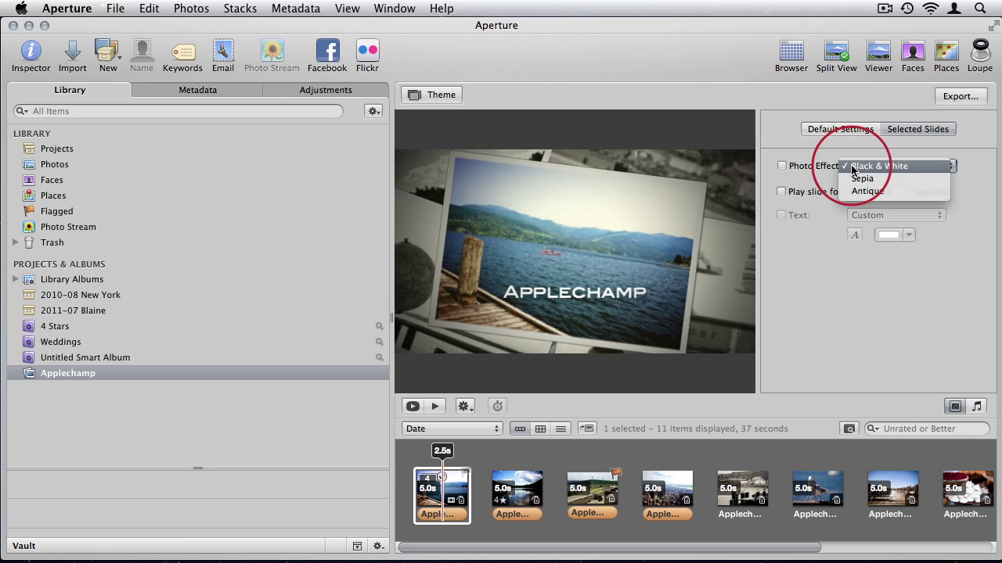
pyautogui.click(869, 186)
pyautogui.click(780, 167)
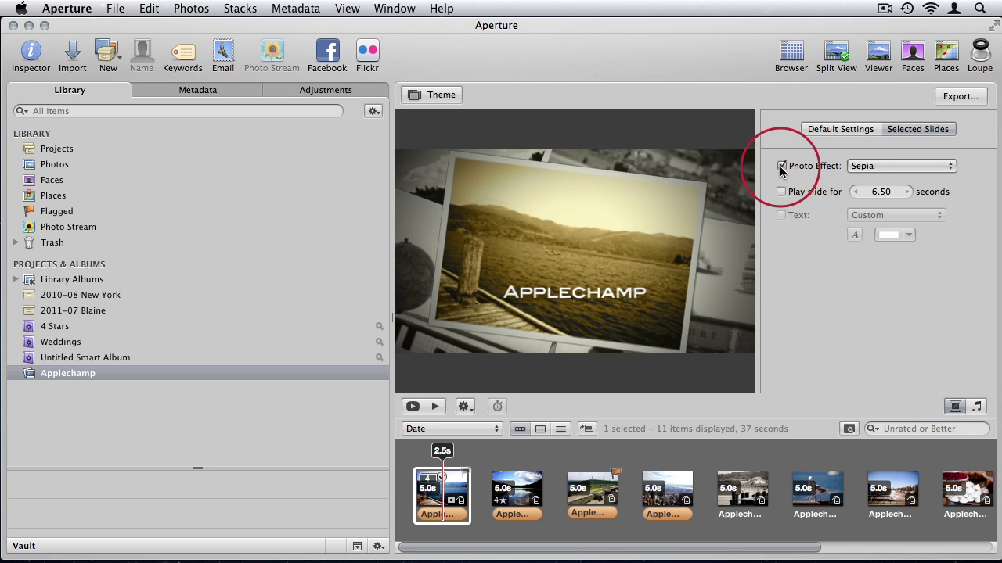
pyautogui.click(861, 166)
pyautogui.click(857, 182)
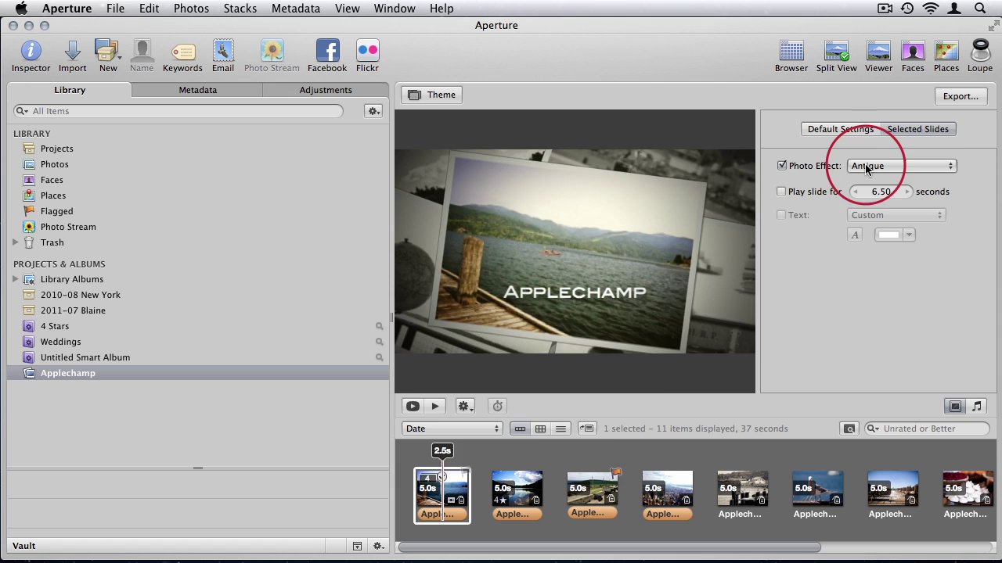
# - Apply the Antique photo effect to the lake photo slide
pyautogui.click(511, 489)
pyautogui.click(883, 166)
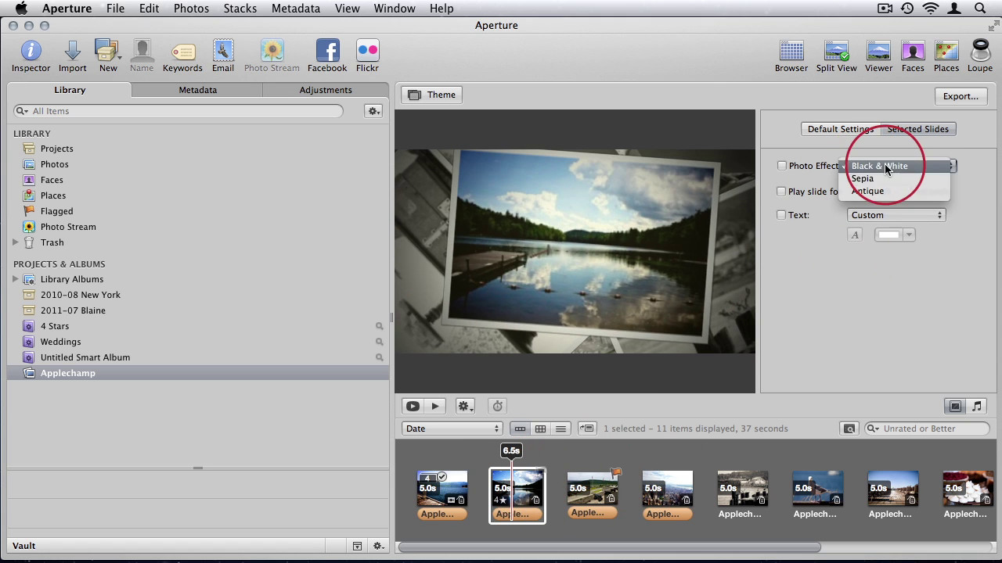
pyautogui.click(879, 191)
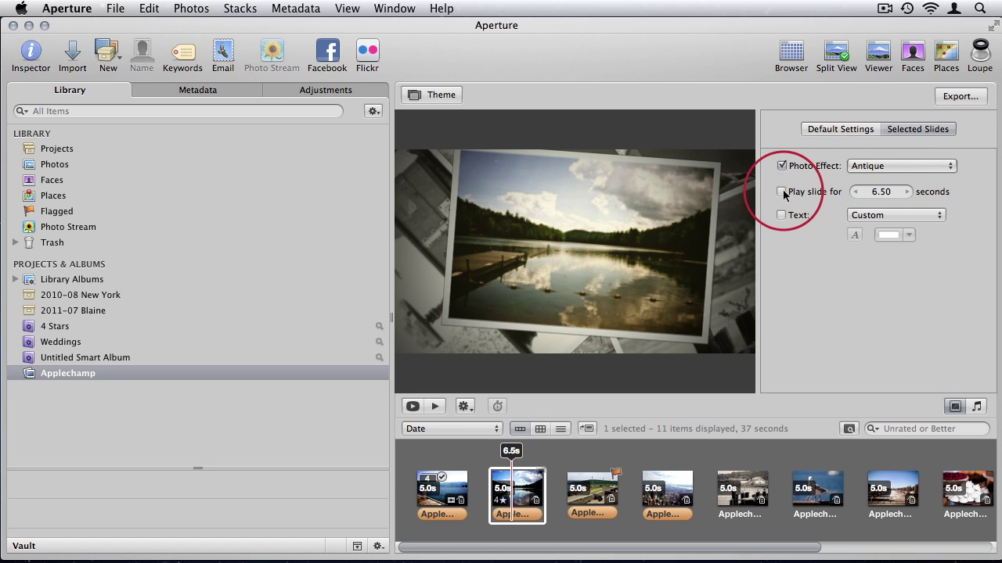
# - Give the lake slide its own 6.50-second duration; return the title slide to the default
pyautogui.click(782, 192)
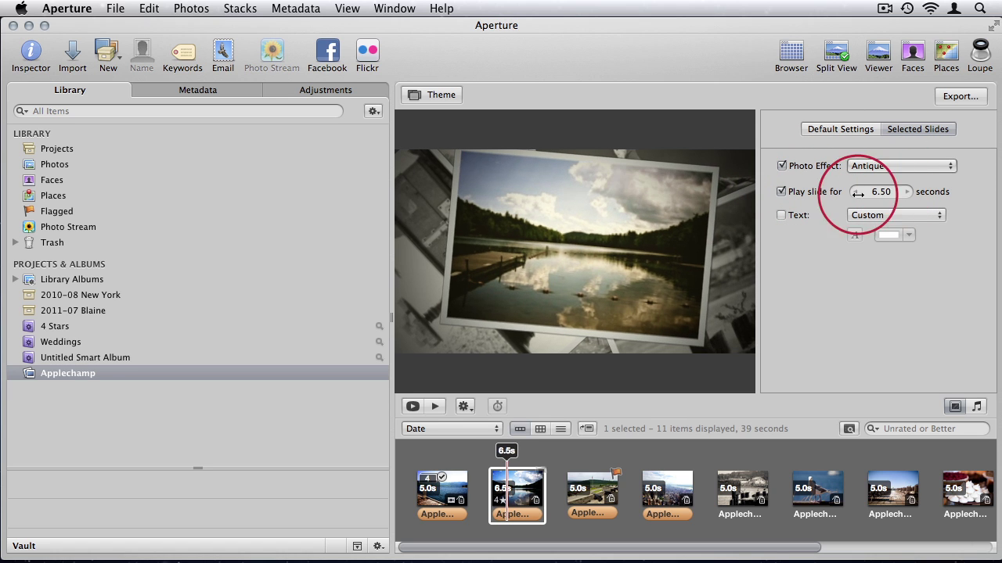
pyautogui.moveTo(858, 194); pyautogui.dragTo(654, 213)
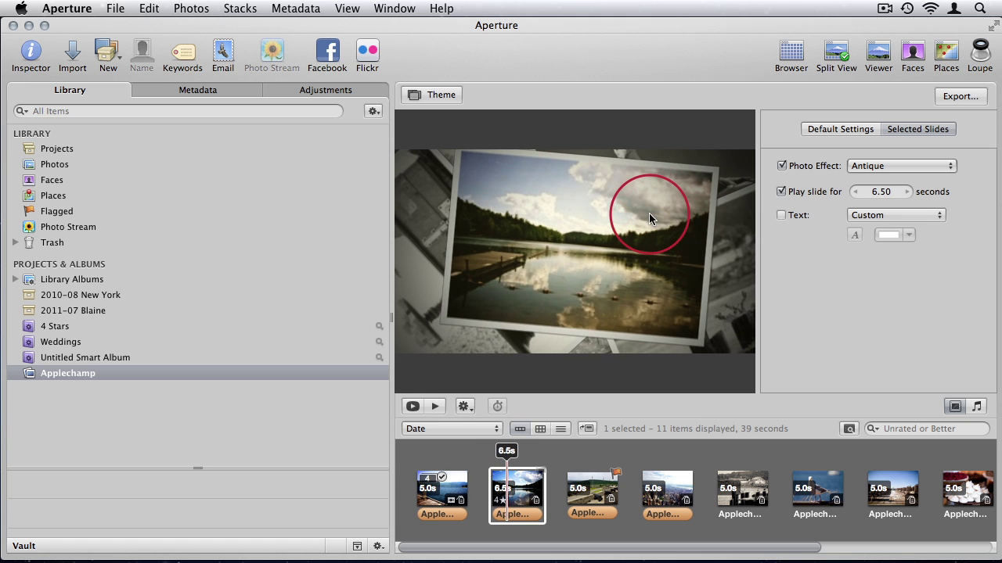
pyautogui.click(438, 489)
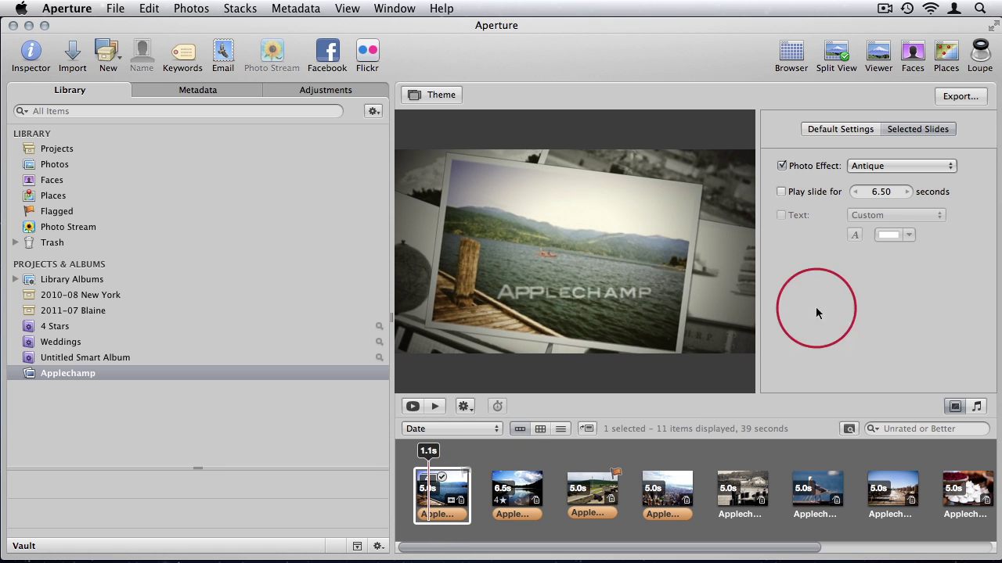
pyautogui.click(807, 192)
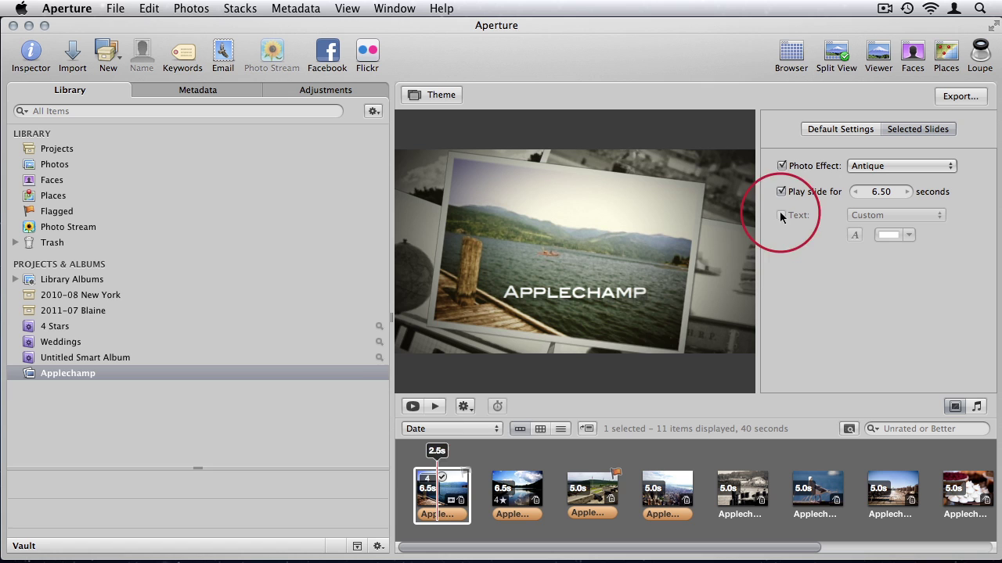
pyautogui.moveTo(879, 195)
pyautogui.mouseDown()
pyautogui.moveTo(902, 191)
pyautogui.moveTo(867, 193)
pyautogui.mouseUp()
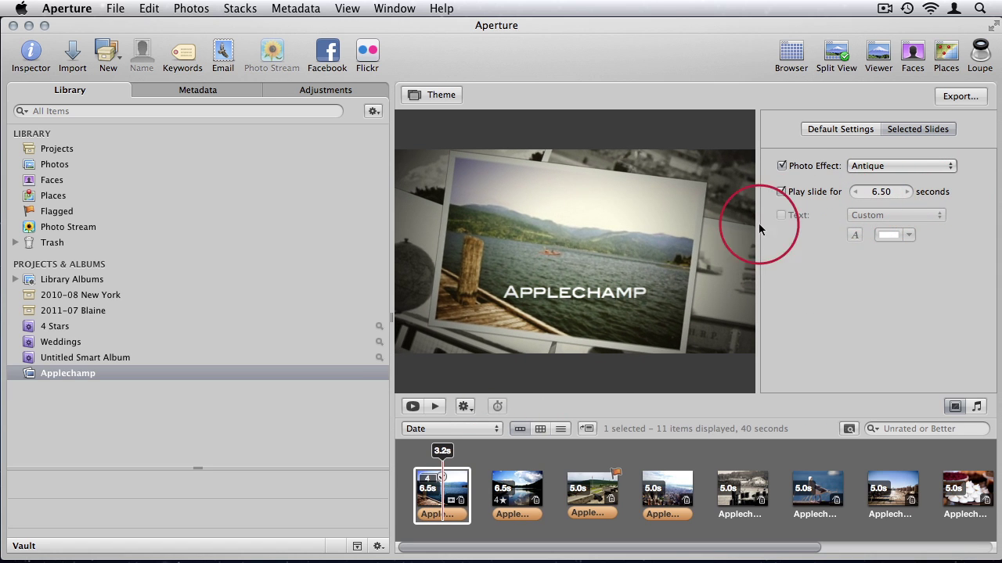
pyautogui.click(781, 193)
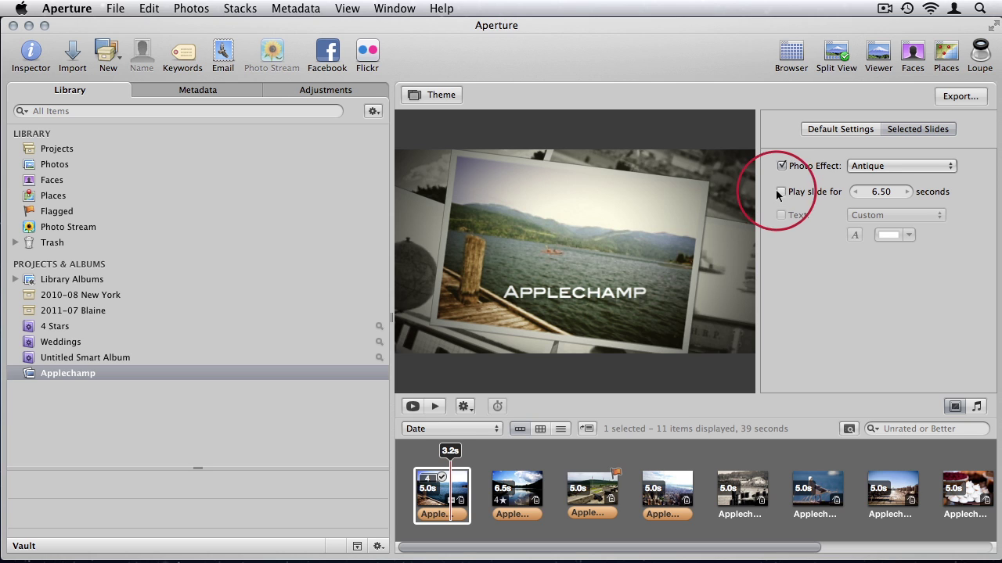
# - Add the song 'Here Is Gone' from the iTunes library as the slideshow music
pyautogui.click(843, 131)
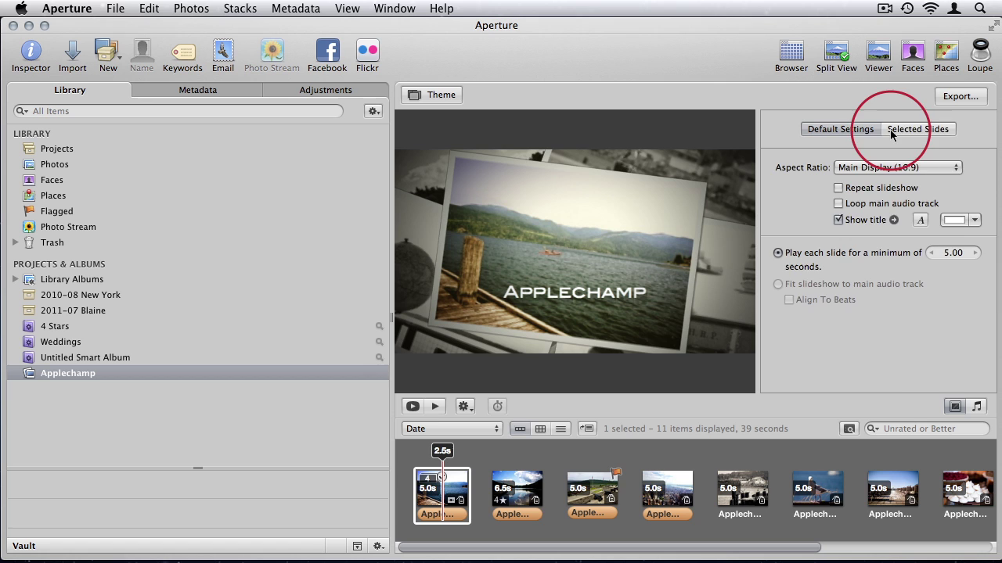
pyautogui.click(896, 129)
pyautogui.click(976, 406)
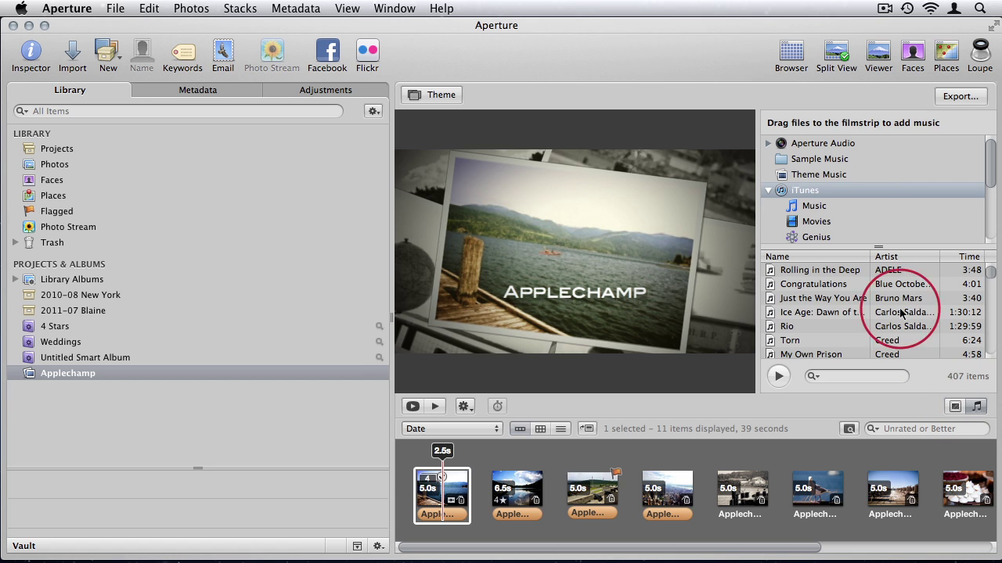
pyautogui.click(820, 207)
pyautogui.scroll(1, 853, 296)
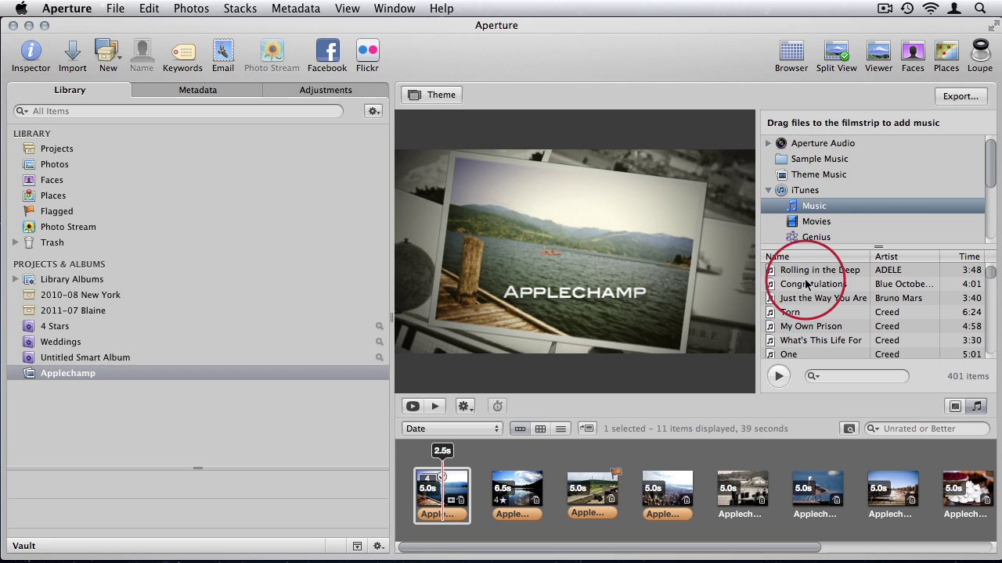
pyautogui.scroll(-5, 855, 279)
pyautogui.scroll(-8, 856, 280)
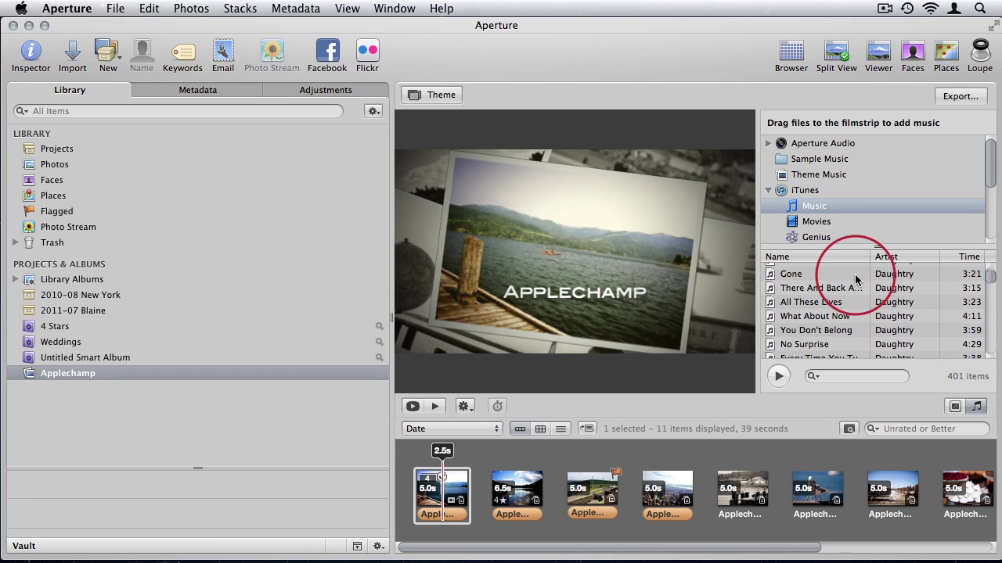
pyautogui.scroll(3, 855, 279)
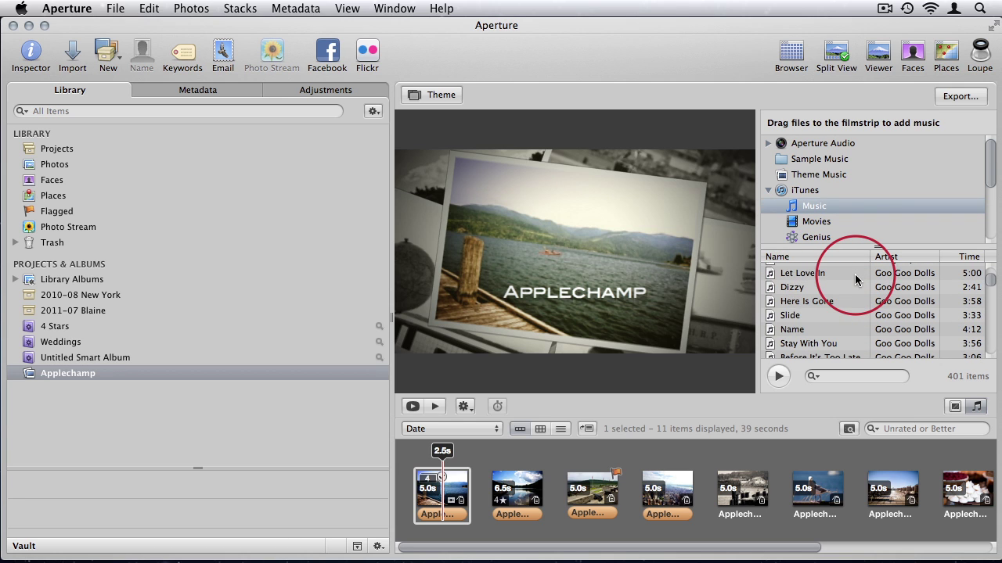
pyautogui.click(830, 302)
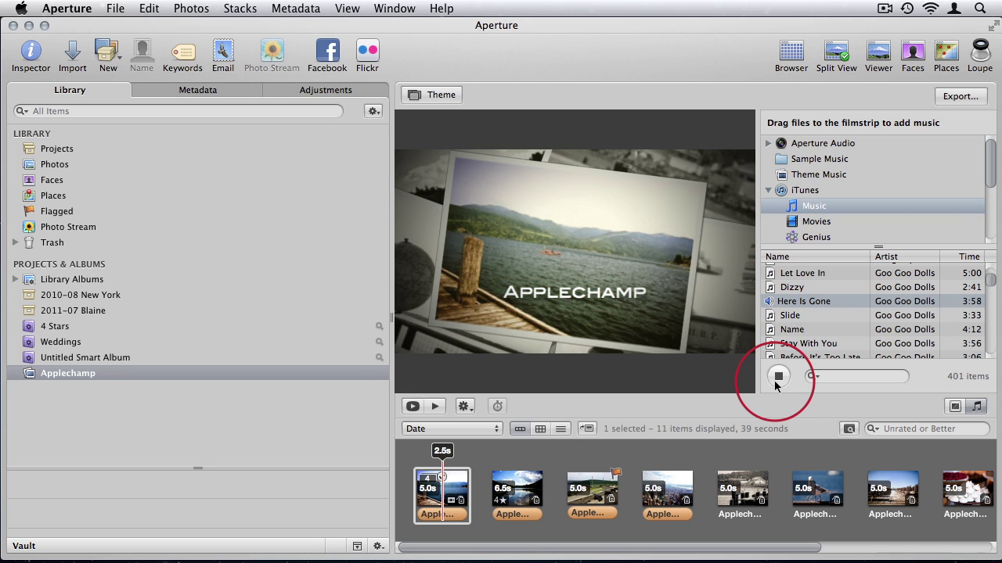
# - Preview and stop the song, then return to the default slideshow settings
pyautogui.press('XF86AudioRaiseVolume')
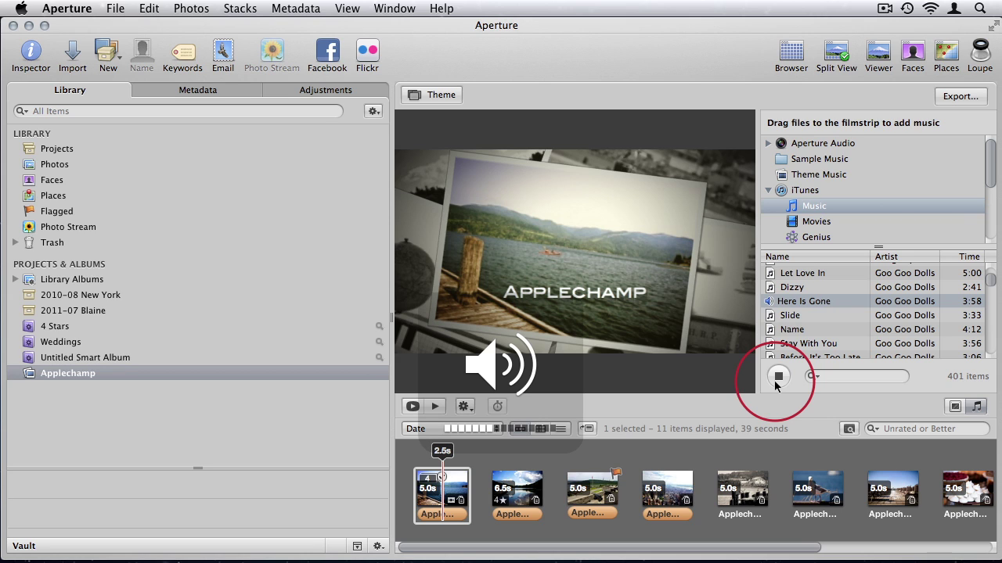
pyautogui.click(778, 377)
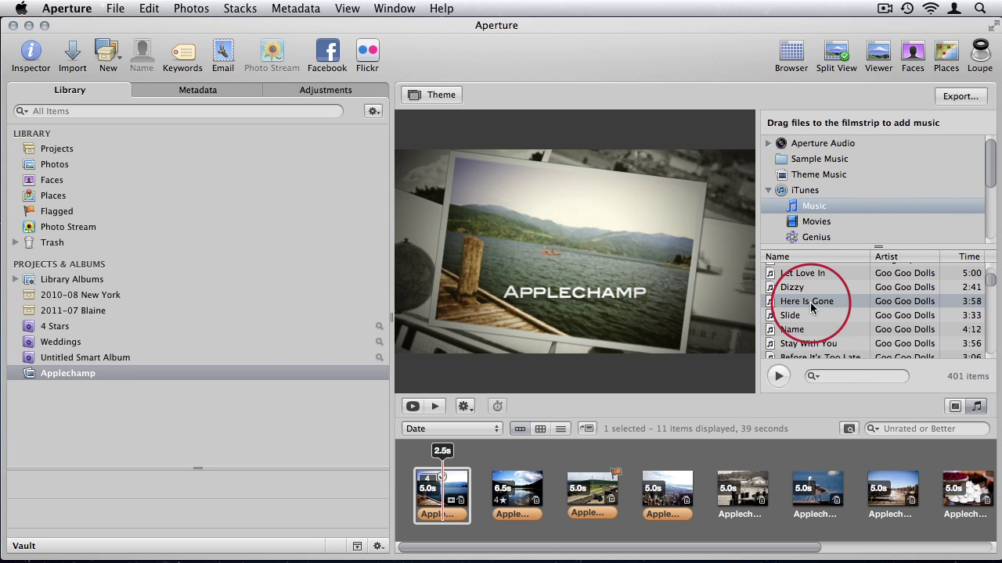
pyautogui.click(955, 406)
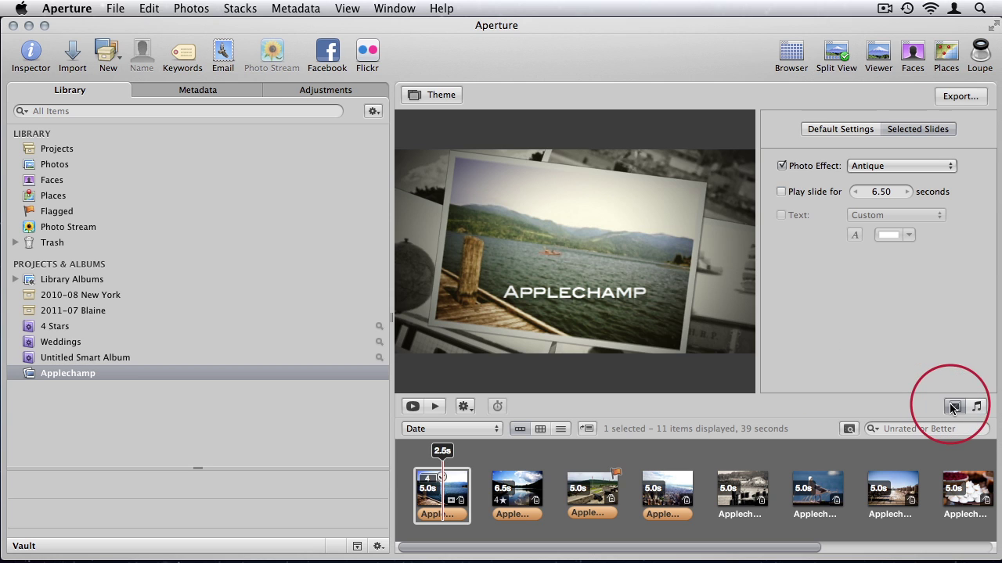
pyautogui.click(818, 129)
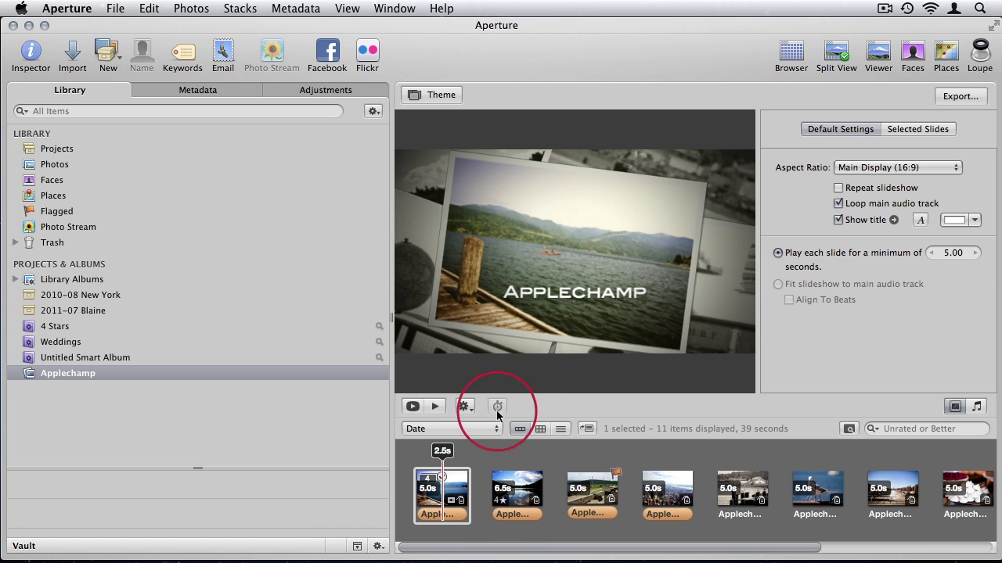
pyautogui.hscroll(2, 509, 537)
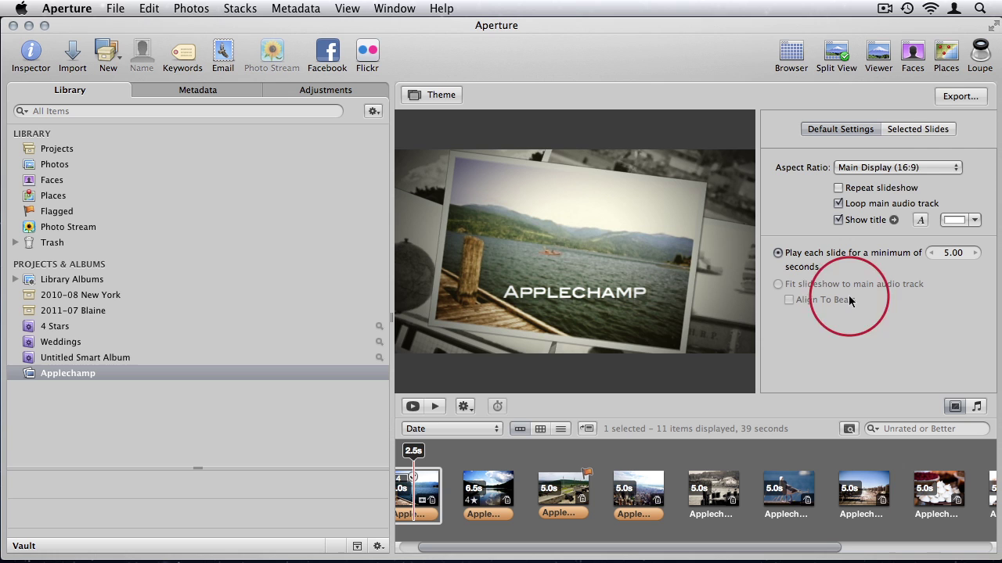
# - Open the slideshow export sheet expanded to the full folder browser
pyautogui.click(947, 98)
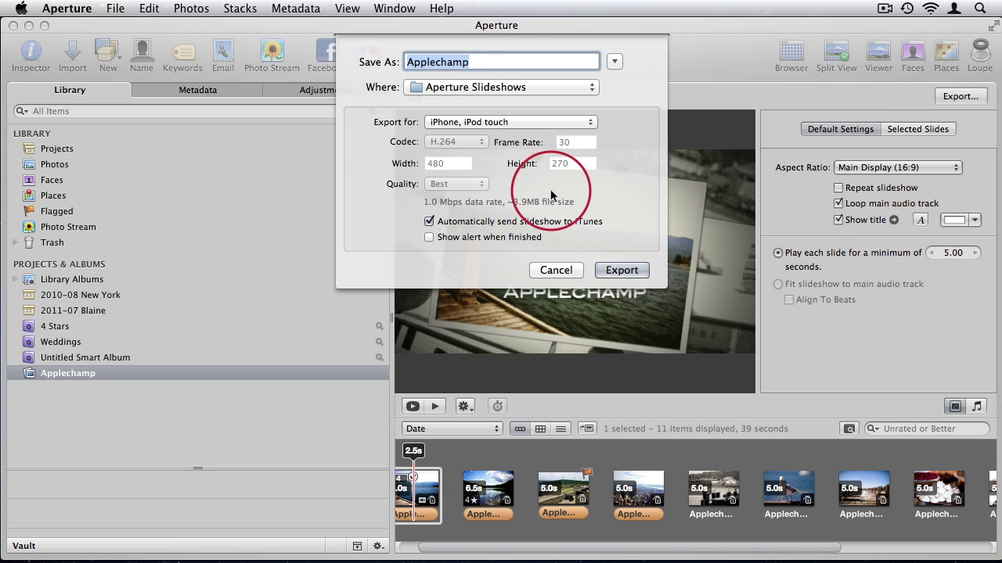
pyautogui.click(468, 89)
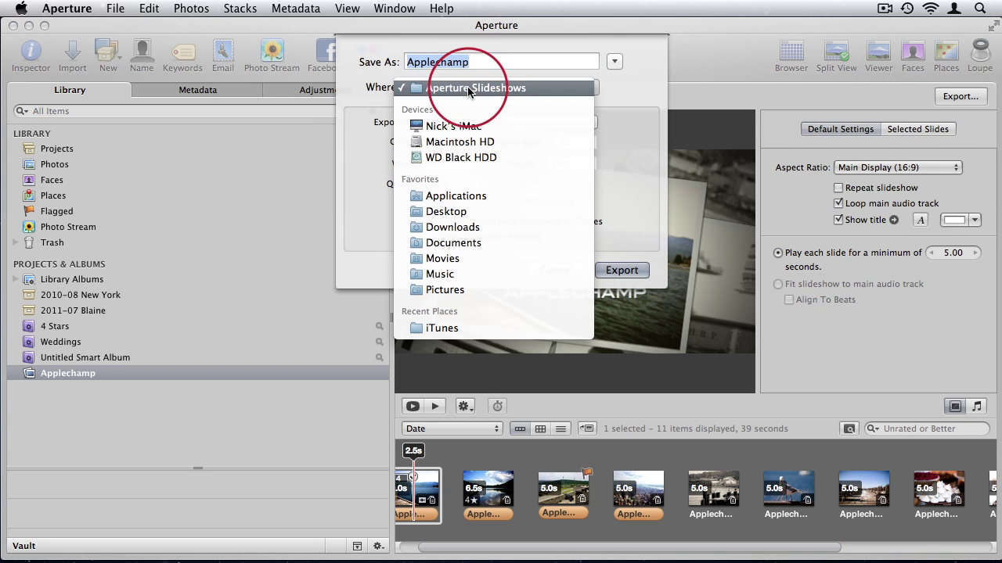
pyautogui.click(618, 69)
pyautogui.click(614, 63)
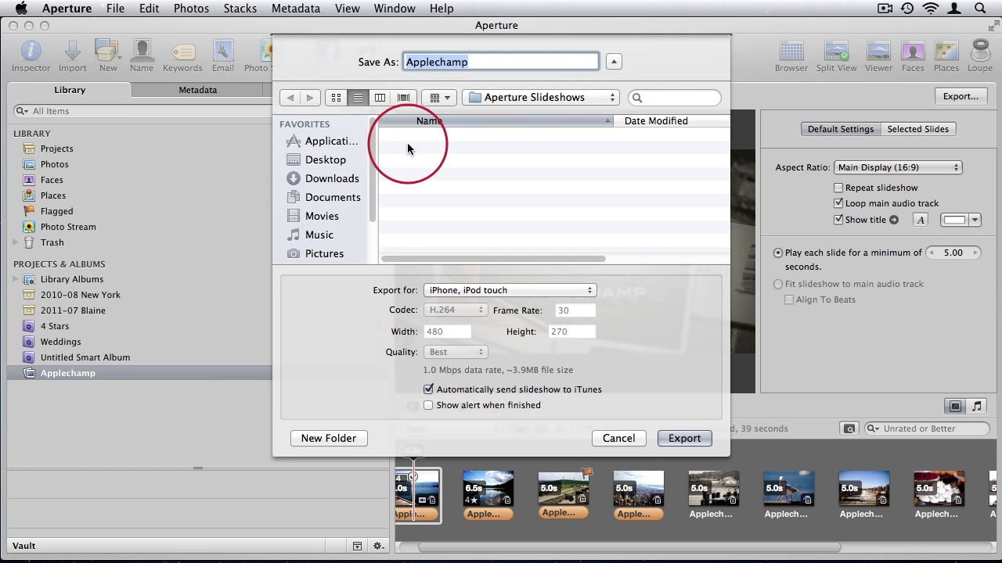
pyautogui.scroll(-3, 371, 176)
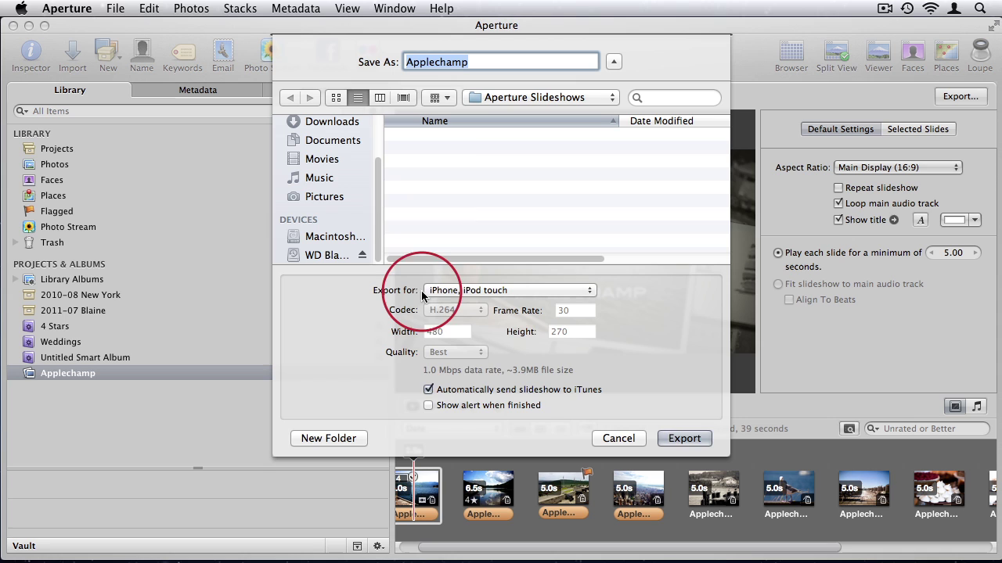
# - Export at Apple TV, iPad (720p) with Send to iTunes off and the completion alert on
pyautogui.click(475, 293)
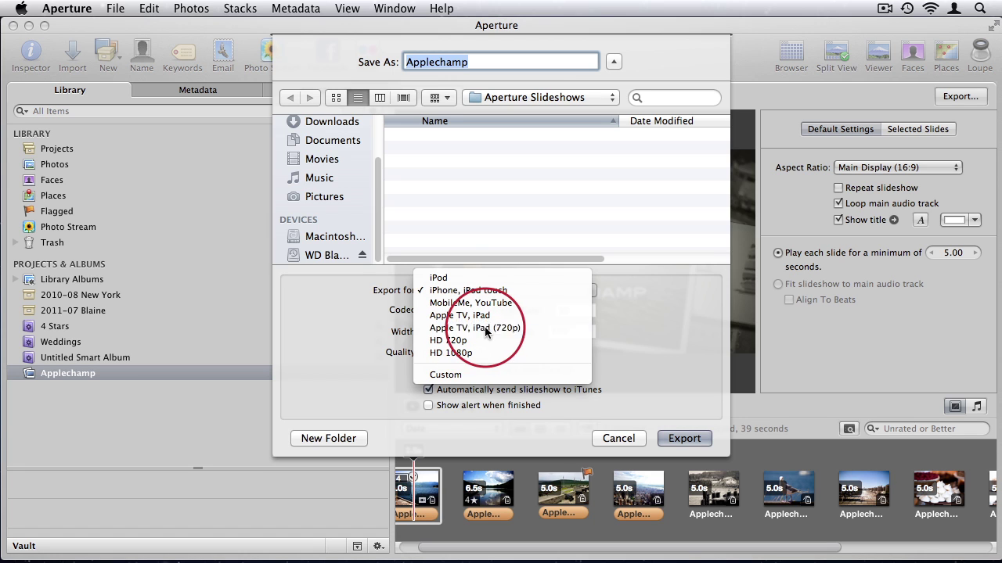
pyautogui.click(485, 330)
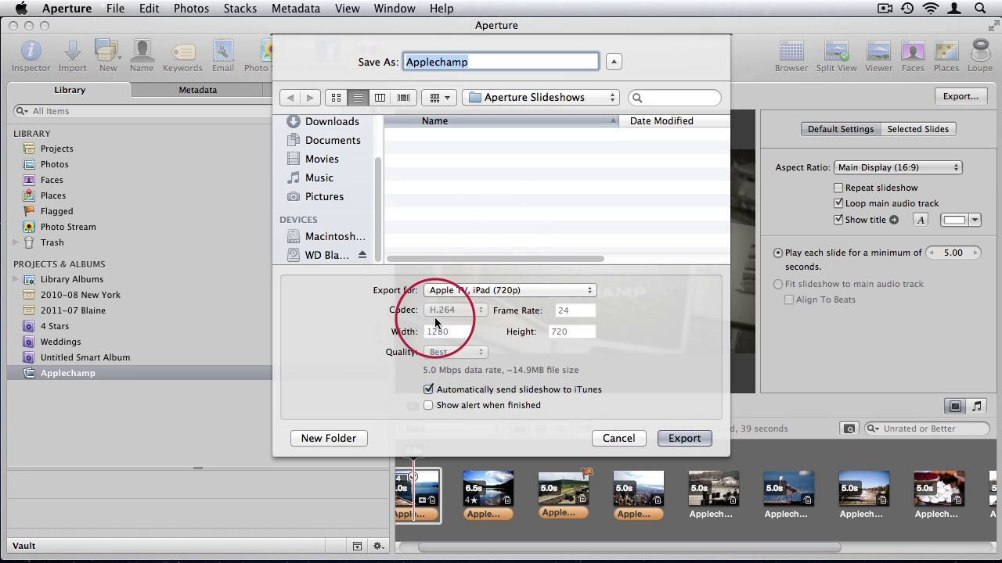
pyautogui.click(428, 390)
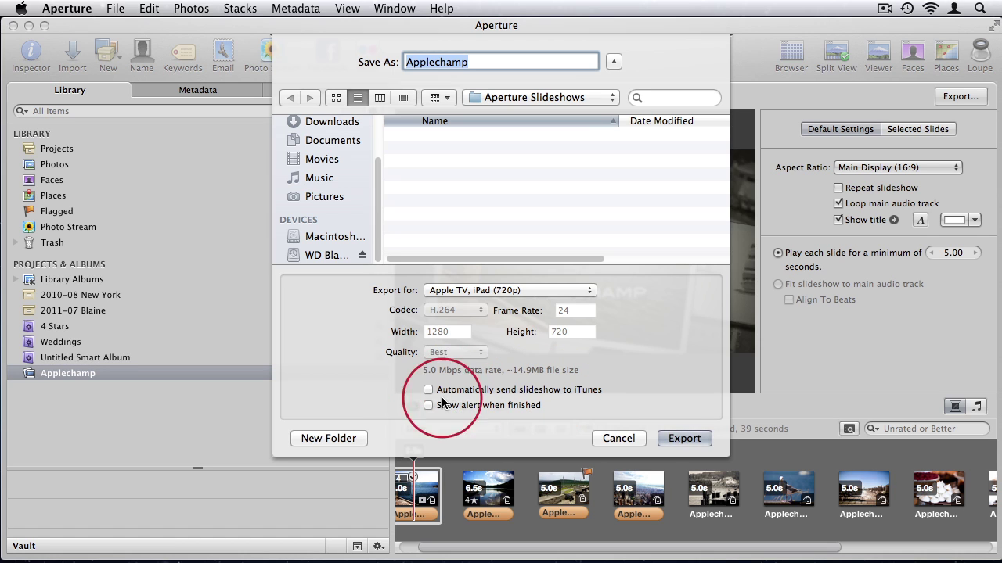
pyautogui.click(428, 406)
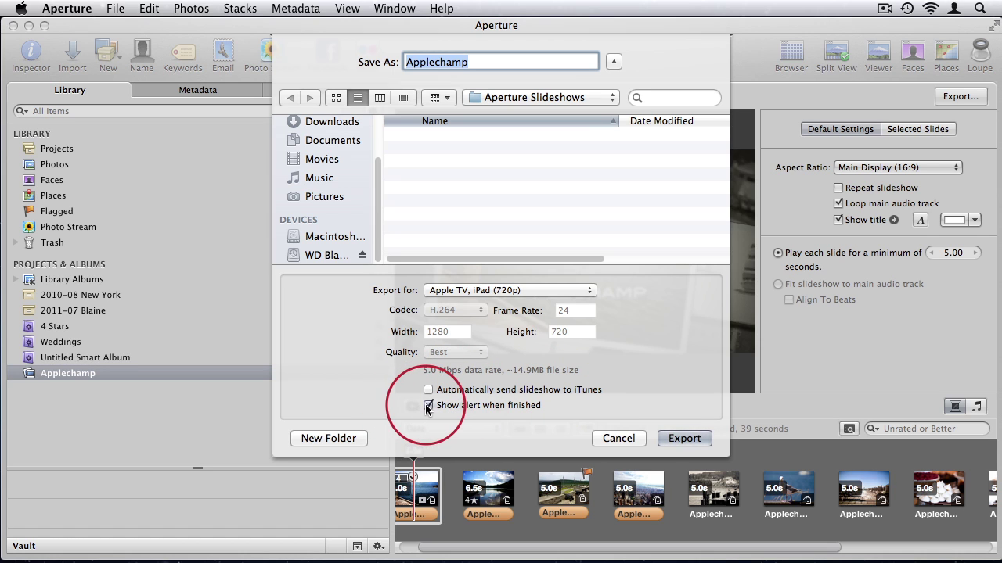
pyautogui.click(682, 439)
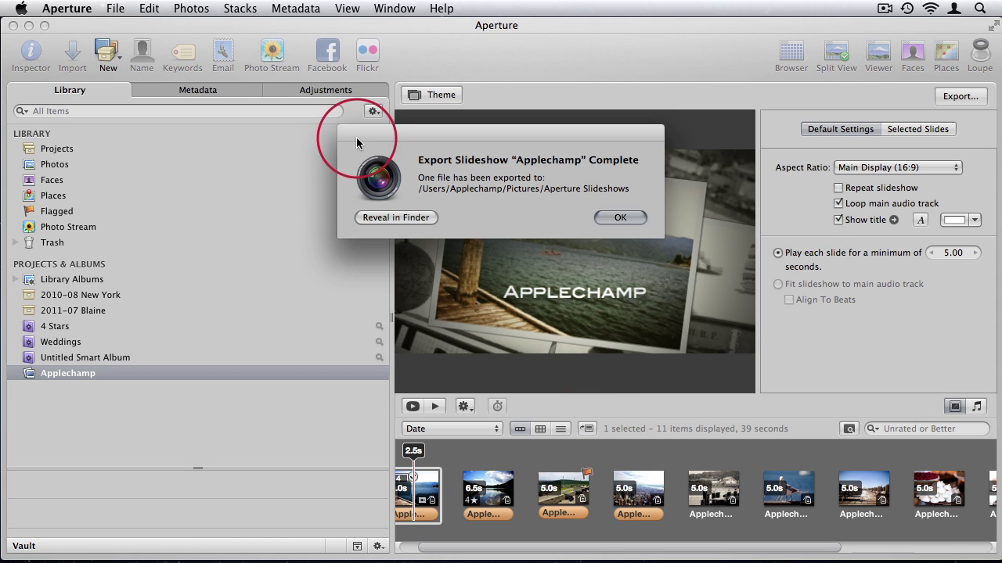
# - Preview the exported Applechamp.m4v in Finder's Quick Look, then return to the Aperture slideshow
pyautogui.click(407, 218)
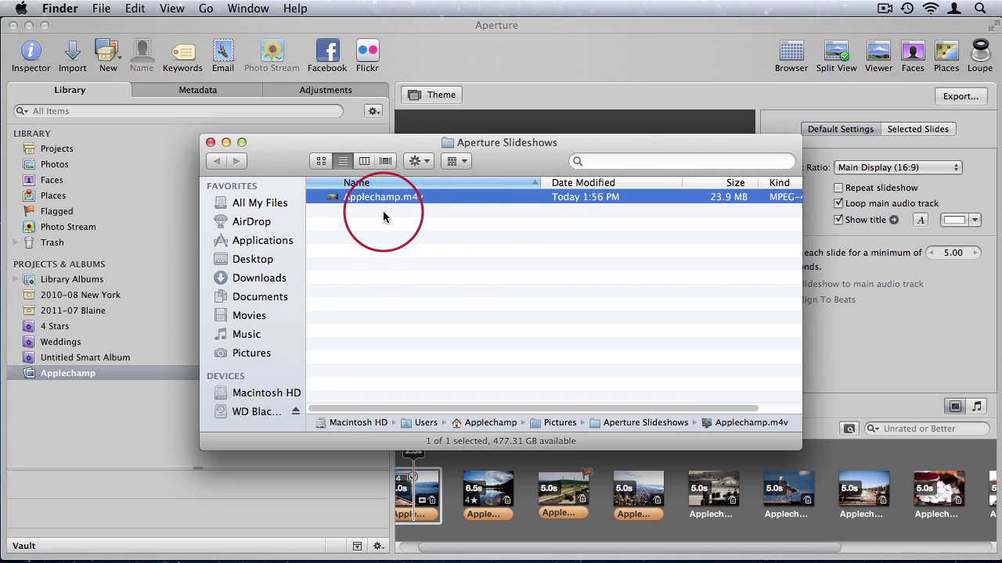
pyautogui.moveTo(414, 155); pyautogui.dragTo(413, 145)
pyautogui.press('space')
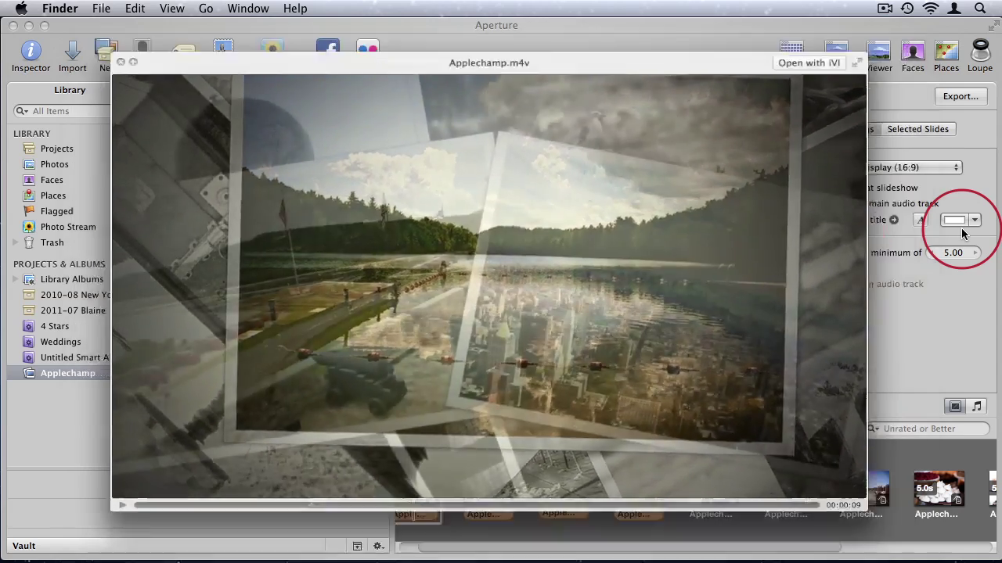
pyautogui.press('space')
pyautogui.click(867, 338)
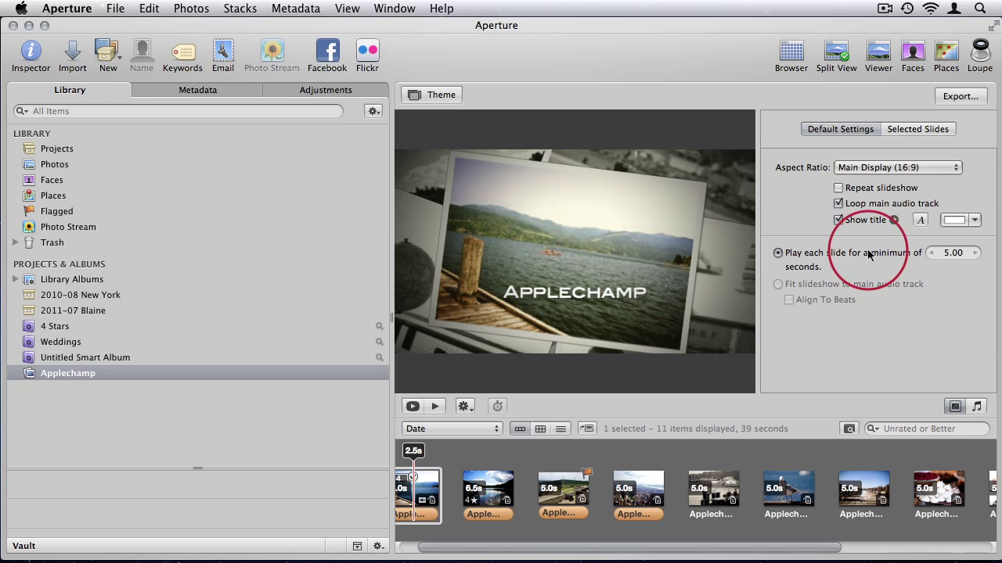
# - Add the iTunes song Here Is Gone as background music under all Applechamp slides
pyautogui.click(976, 407)
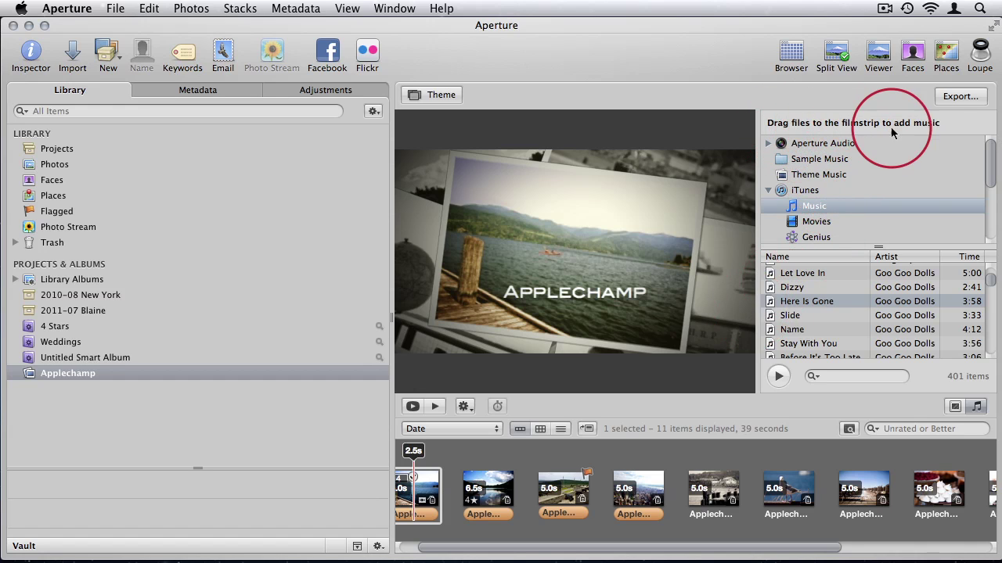
pyautogui.moveTo(805, 302); pyautogui.dragTo(425, 519)
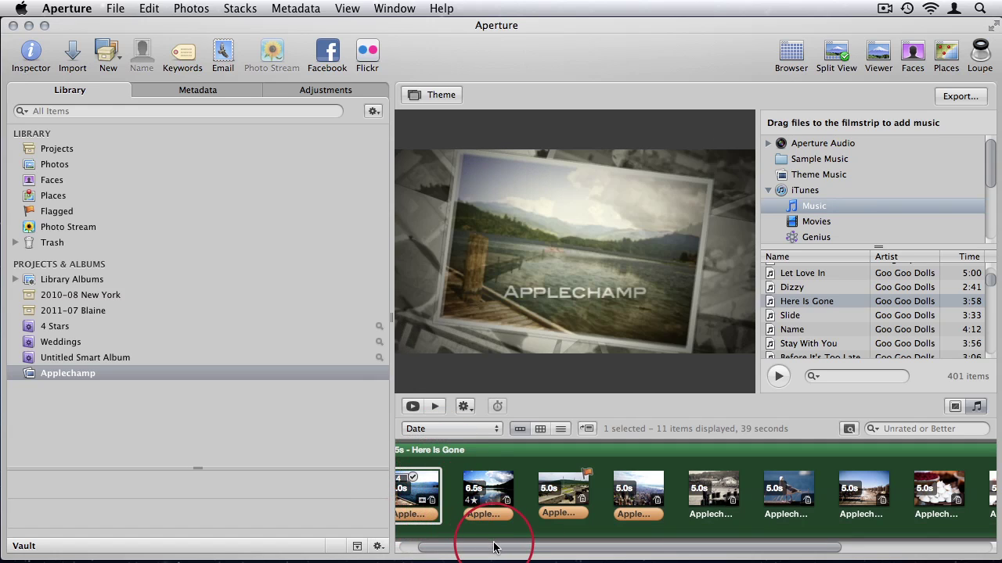
pyautogui.moveTo(493, 552); pyautogui.dragTo(436, 558)
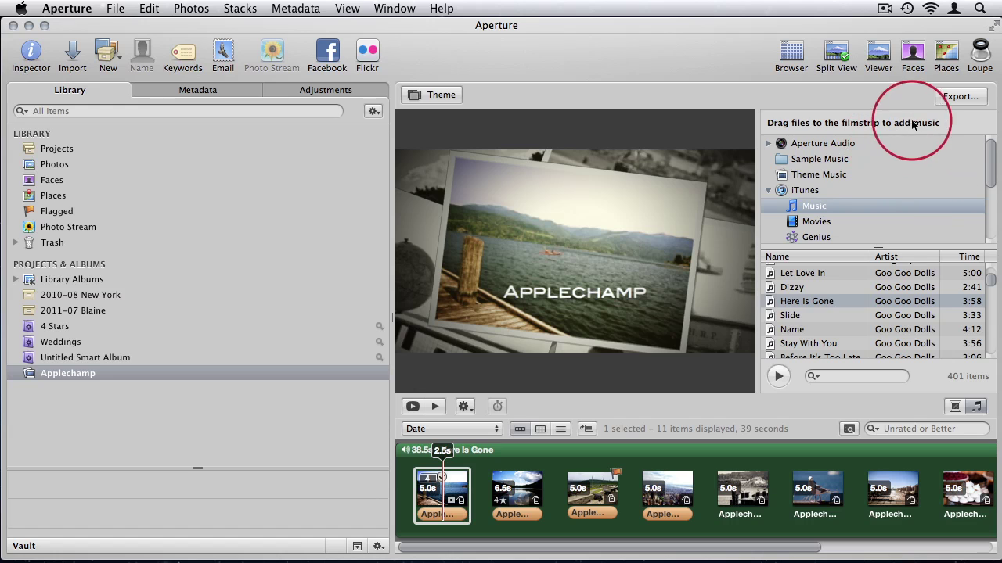
# - Export the slideshow with music again, overwriting the existing Applechamp.m4v
pyautogui.click(952, 98)
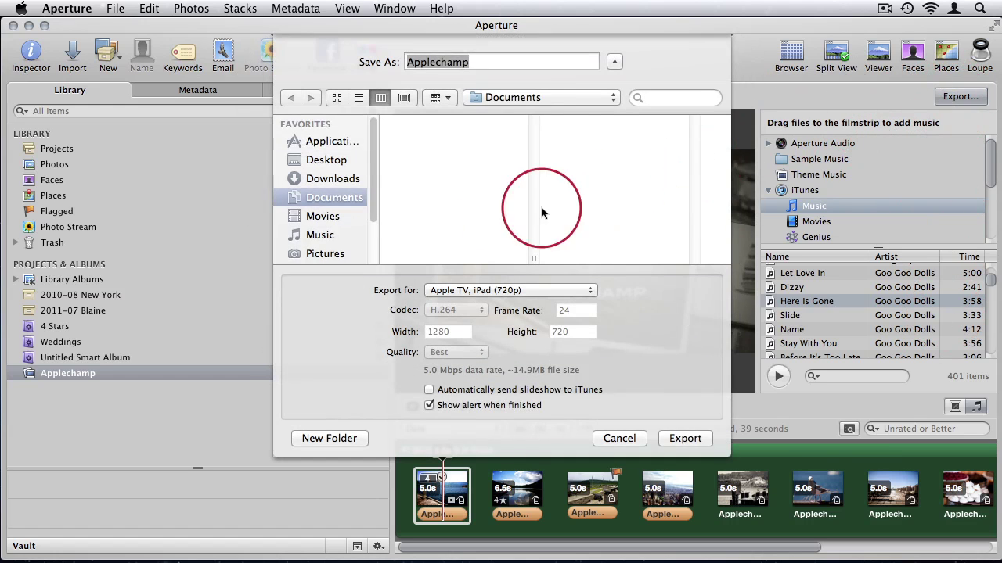
pyautogui.click(675, 439)
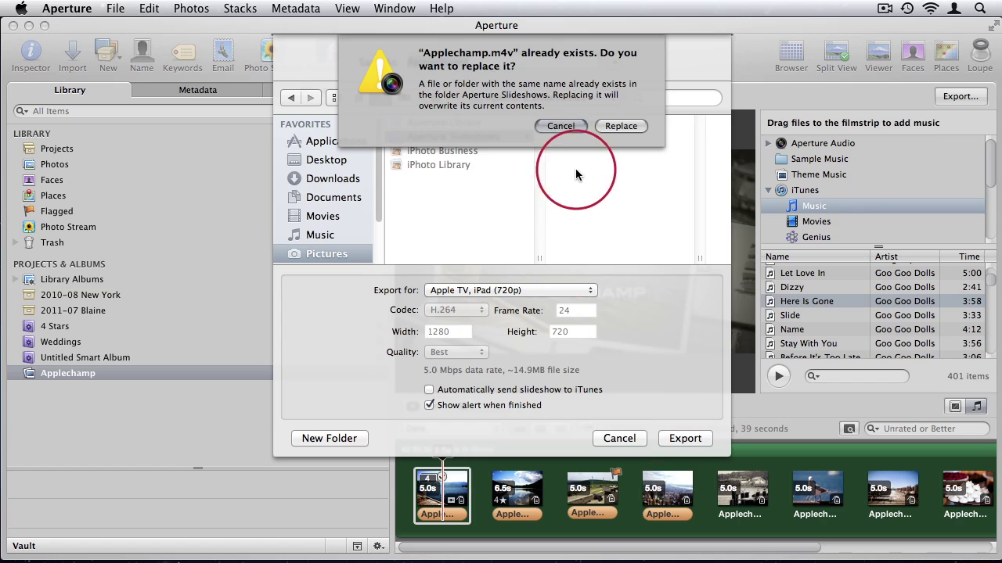
pyautogui.click(624, 125)
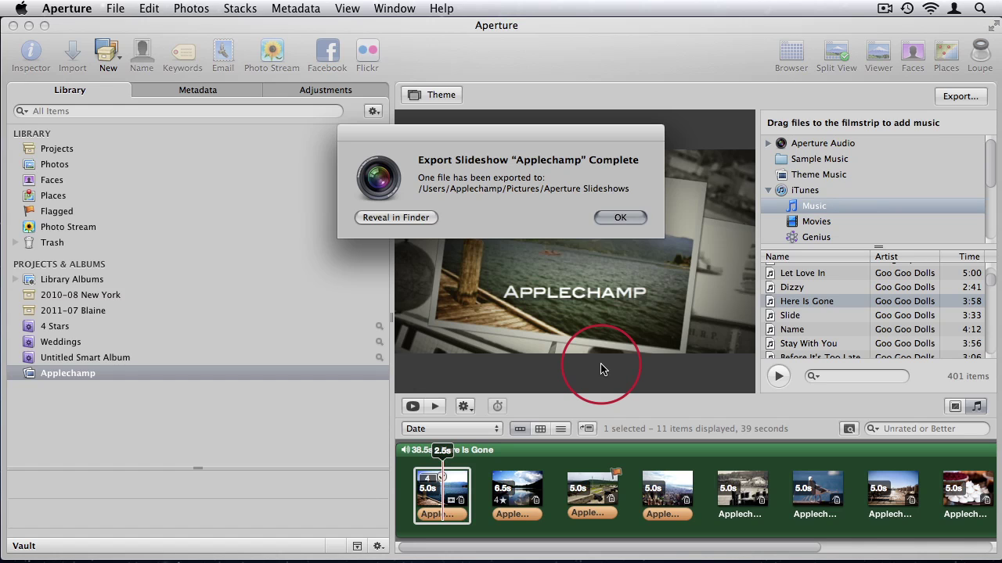
# - Watch the re-exported Applechamp.m4v in Finder's Quick Look, then deselect the file
pyautogui.click(383, 218)
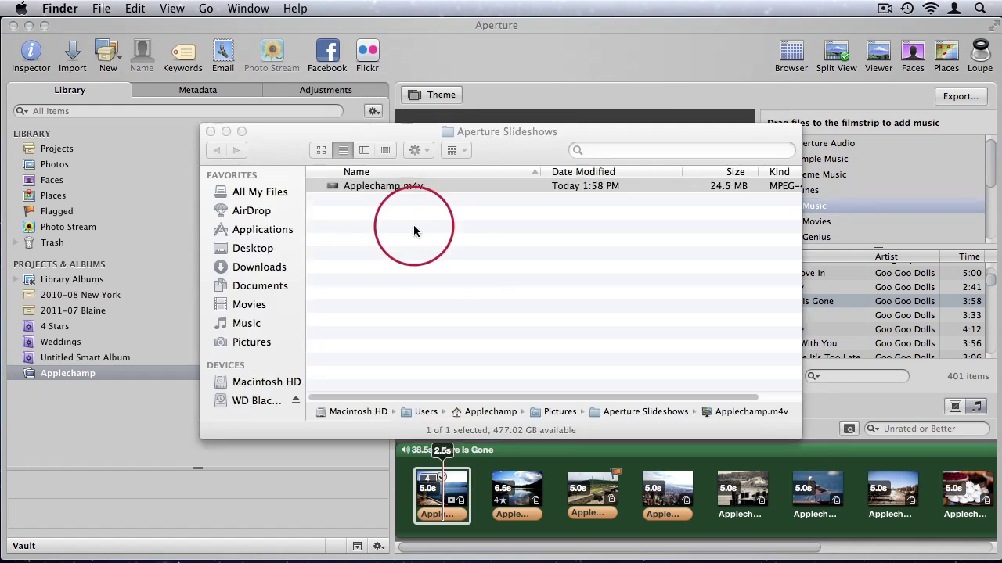
pyautogui.press('space')
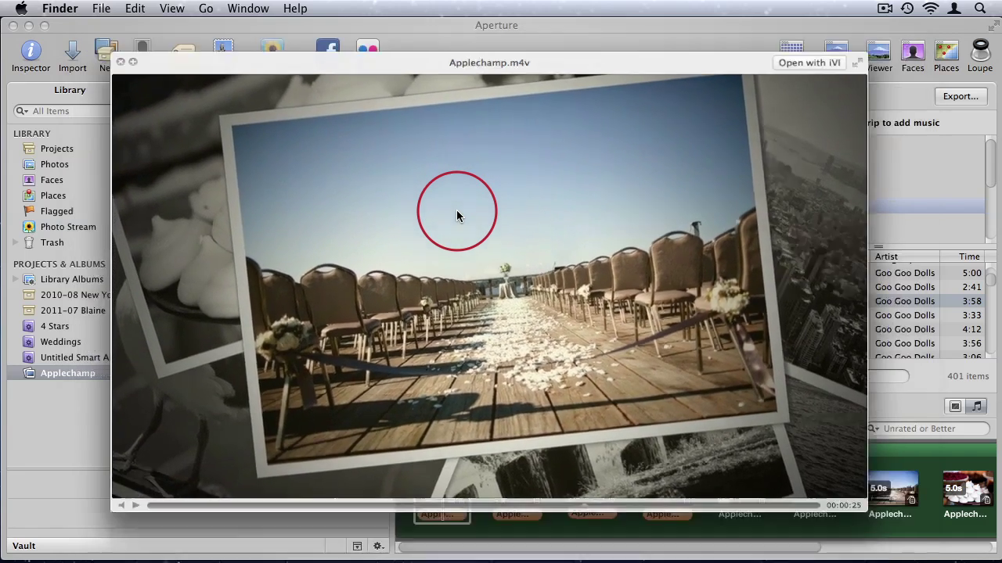
pyautogui.press('space')
pyautogui.click(459, 225)
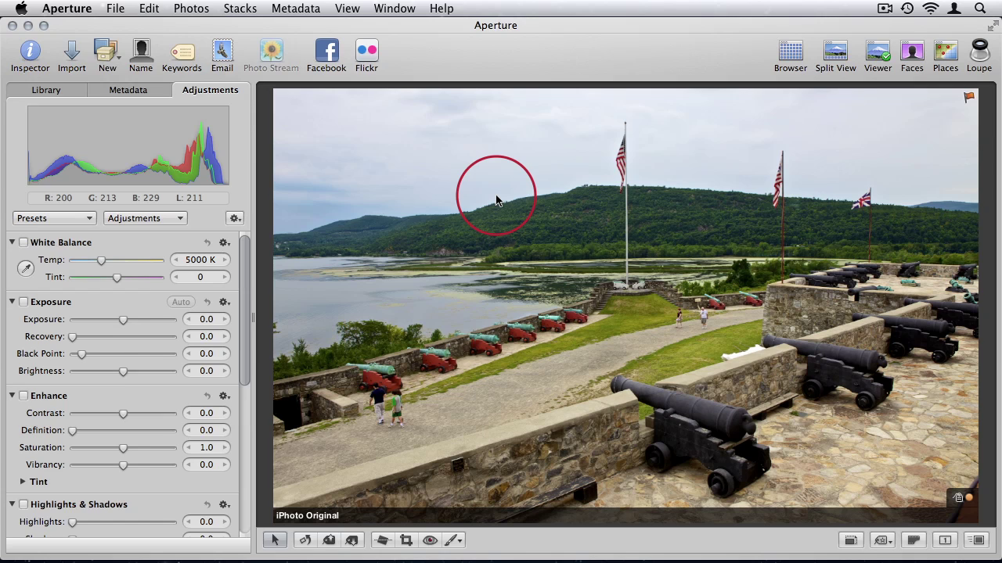
# - Open Aperture's Preferences window from the application menu
pyautogui.click(60, 11)
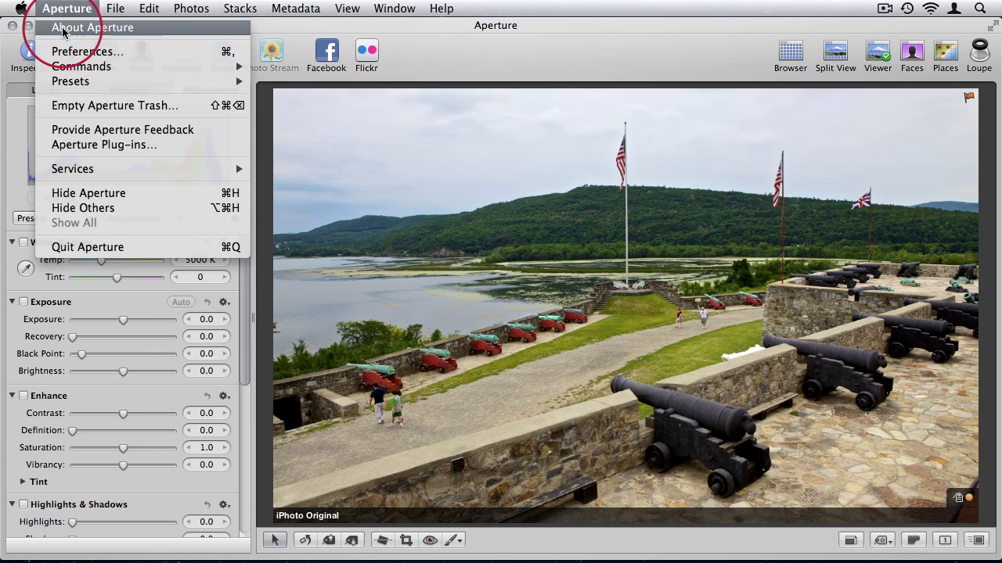
pyautogui.press('Escape')
pyautogui.click(69, 11)
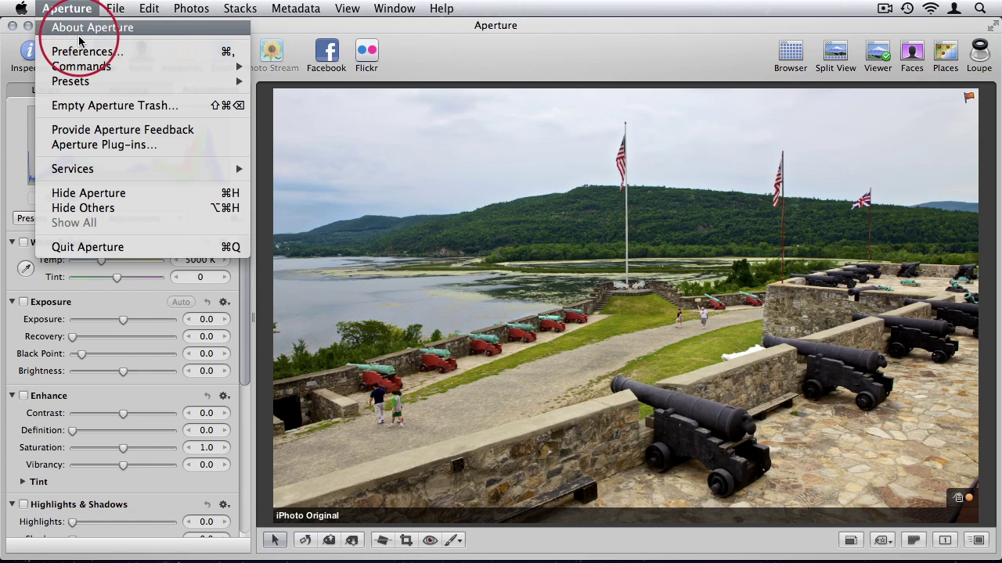
pyautogui.click(76, 49)
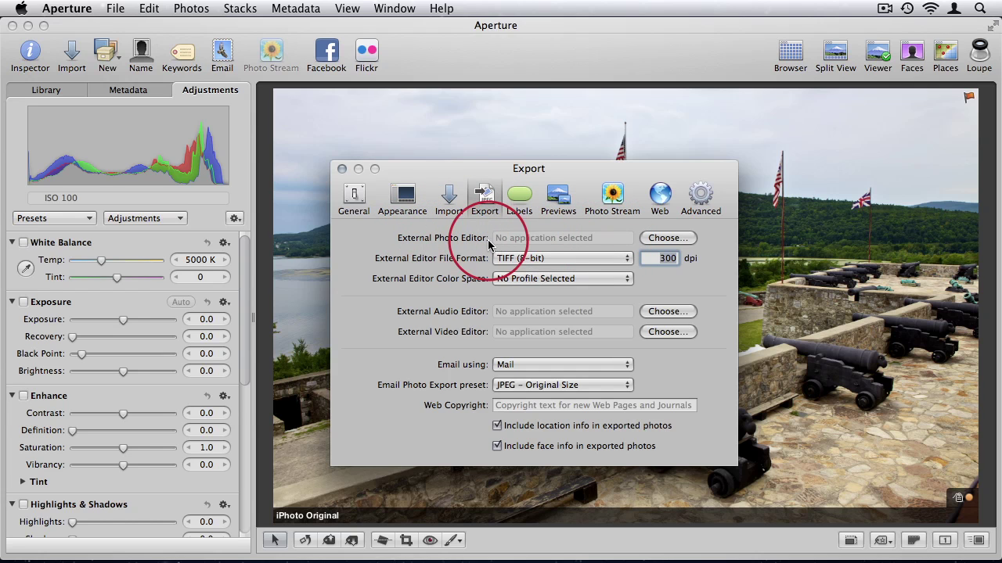
# - Choose Pixelmator from Applications as the external photo editor, then close Preferences
pyautogui.click(662, 238)
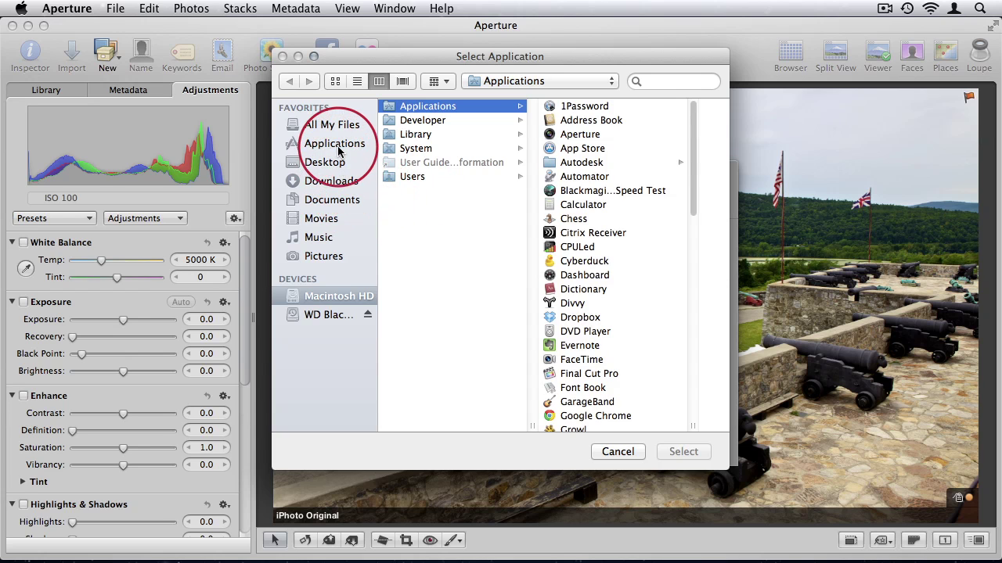
pyautogui.click(339, 144)
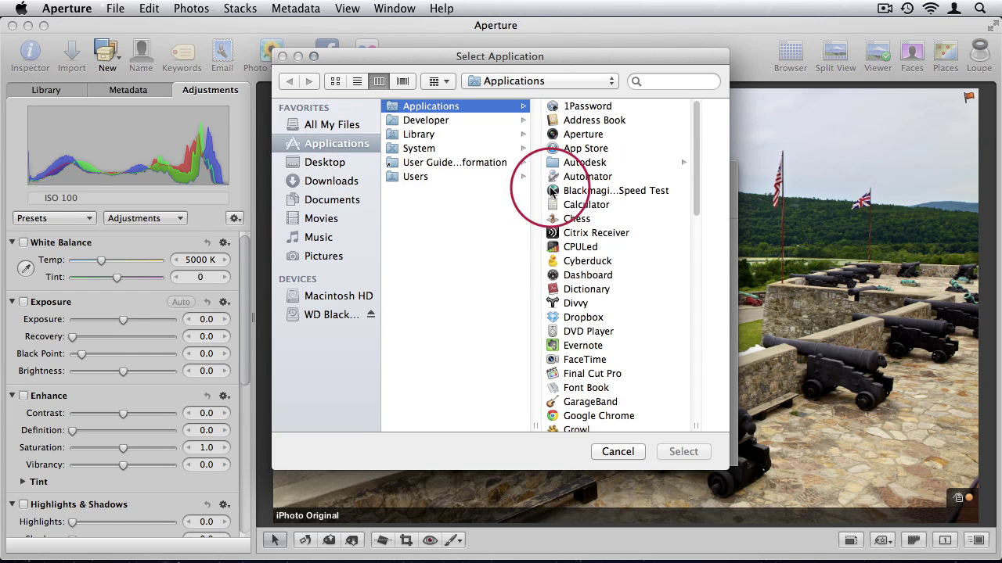
pyautogui.scroll(-10, 622, 184)
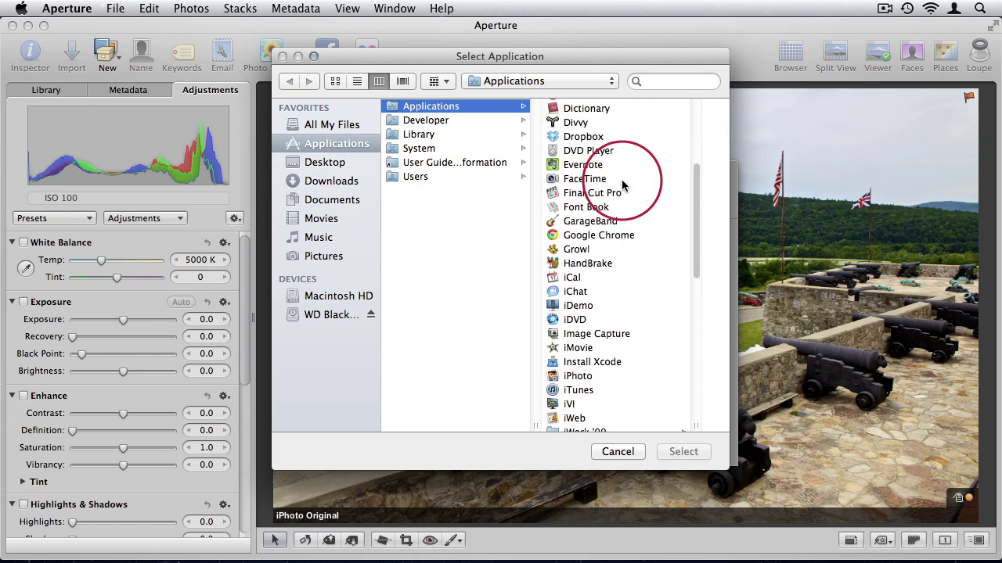
pyautogui.scroll(-5, 622, 184)
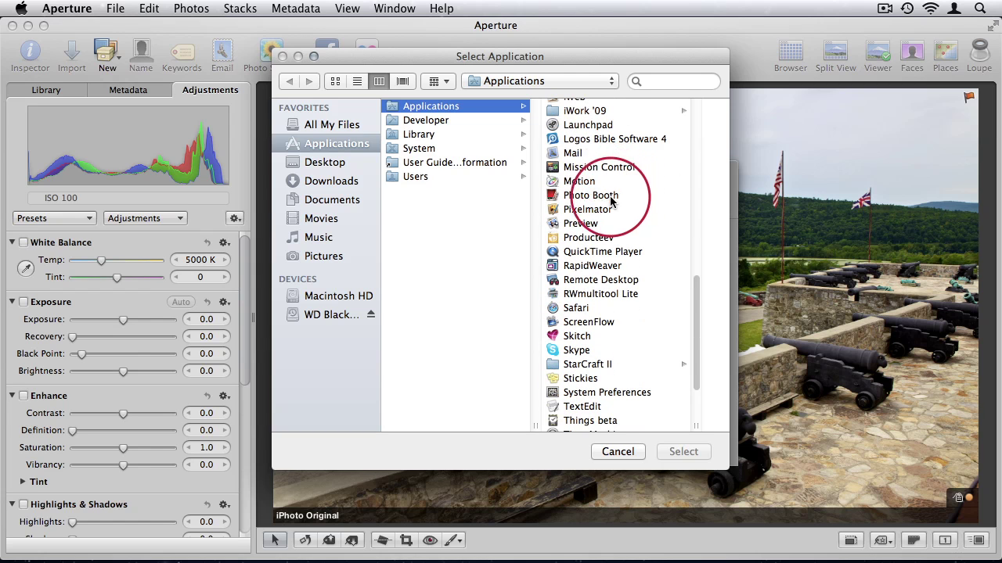
pyautogui.click(598, 208)
pyautogui.click(678, 453)
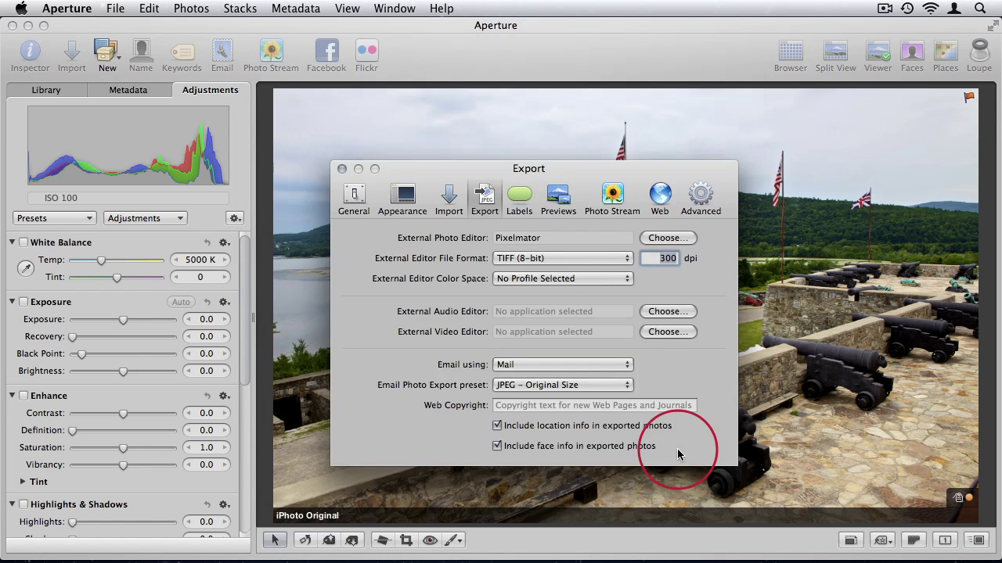
pyautogui.click(364, 184)
pyautogui.click(342, 168)
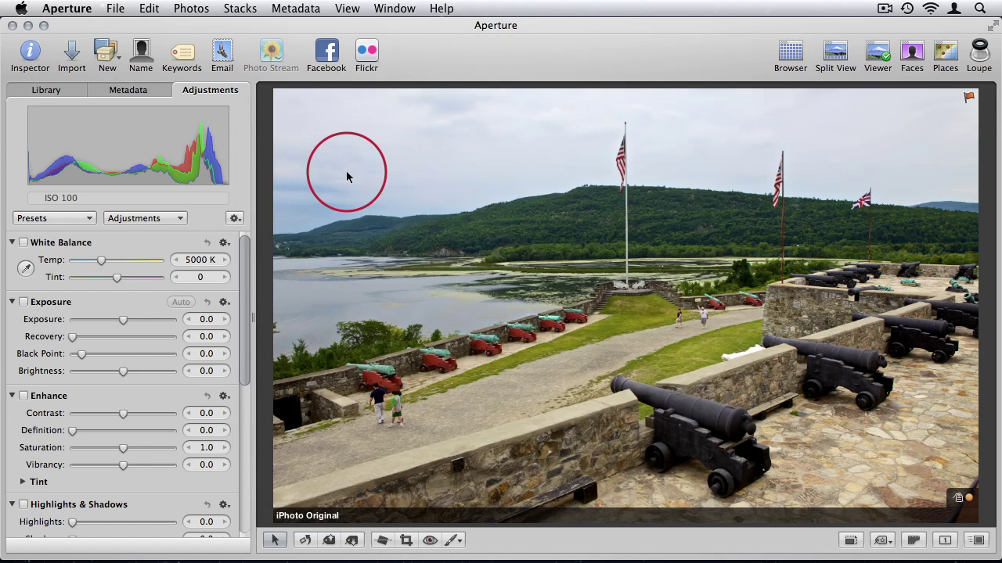
# - Open the cannon photo in Pixelmator using the Edit with Pixelmator… shortcut command
pyautogui.rightClick(646, 219)
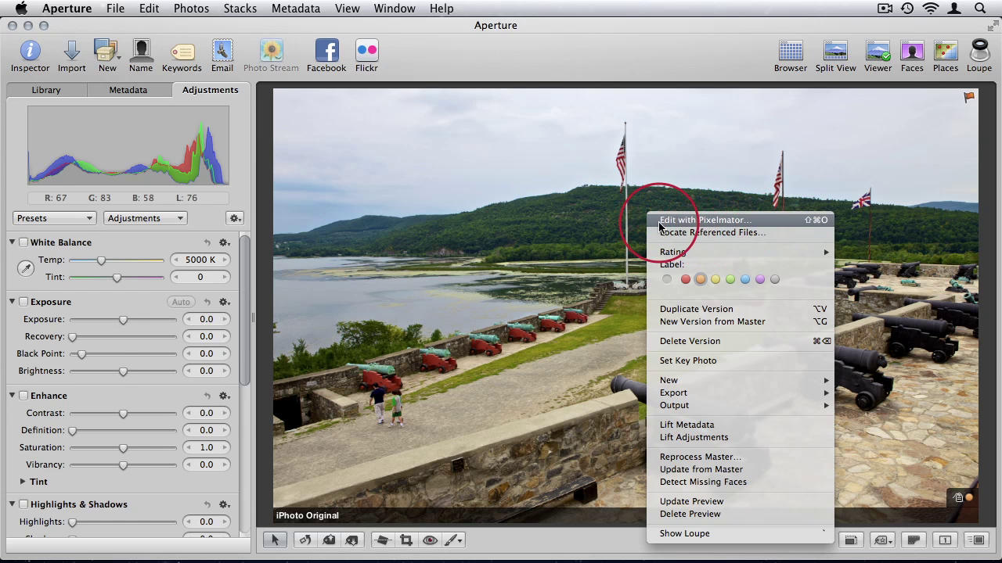
pyautogui.click(700, 221)
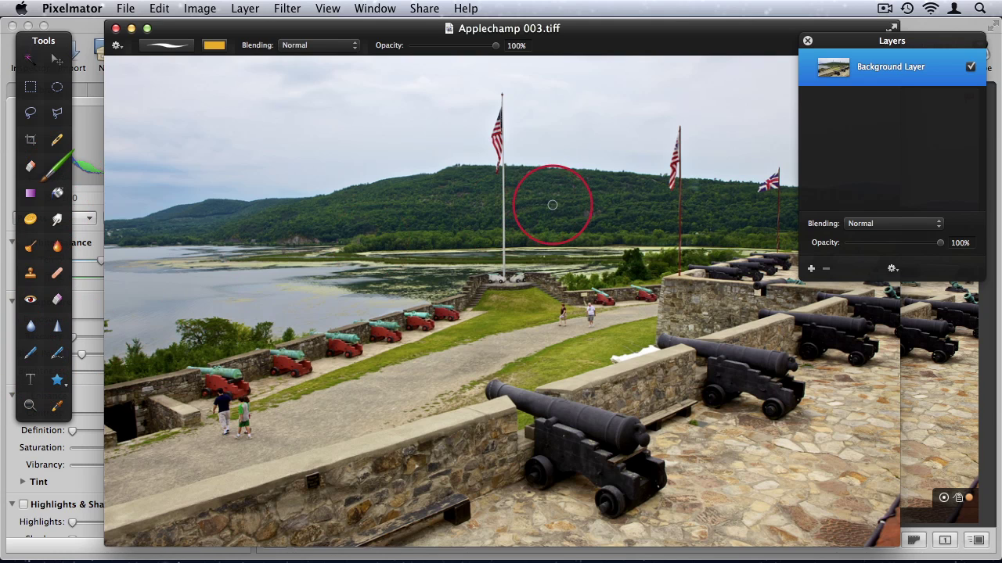
# - Paint an orange zigzag across the photo, save it back as a version, and quit Pixelmator
pyautogui.moveTo(565, 198)
pyautogui.mouseDown()
pyautogui.moveTo(331, 278)
pyautogui.moveTo(463, 384)
pyautogui.moveTo(436, 492)
pyautogui.moveTo(398, 447)
pyautogui.moveTo(516, 245)
pyautogui.moveTo(421, 155)
pyautogui.mouseUp()
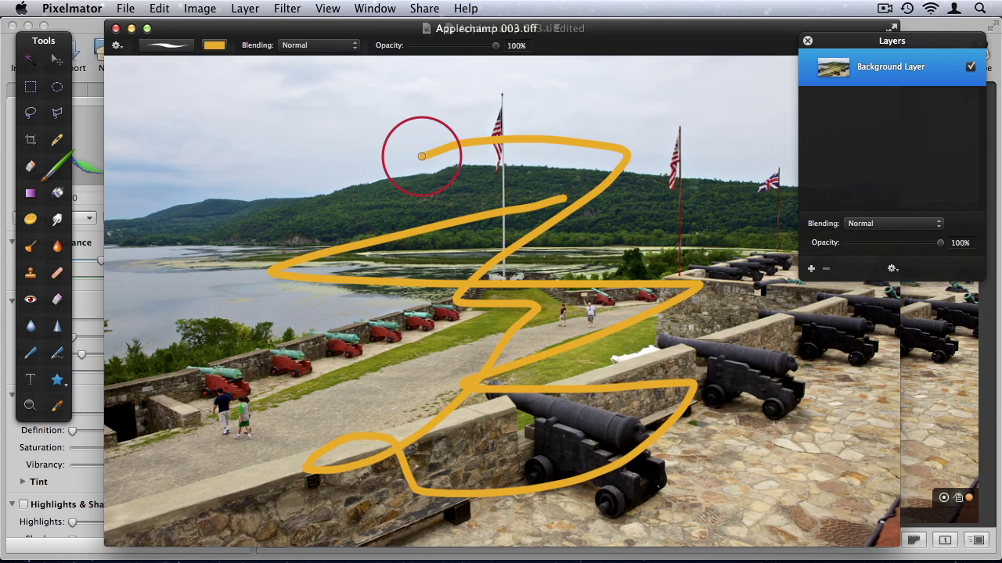
pyautogui.click(123, 9)
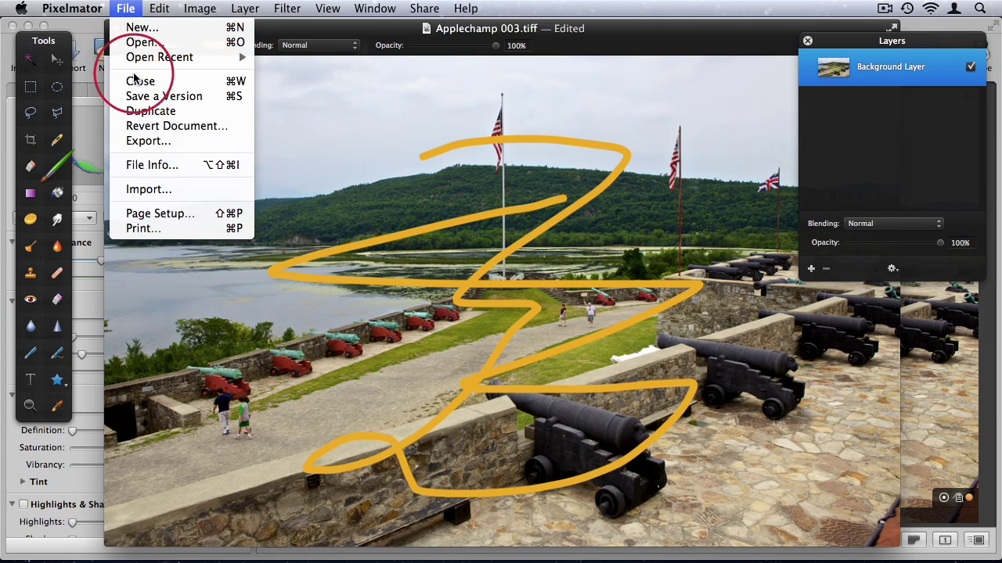
pyautogui.click(136, 95)
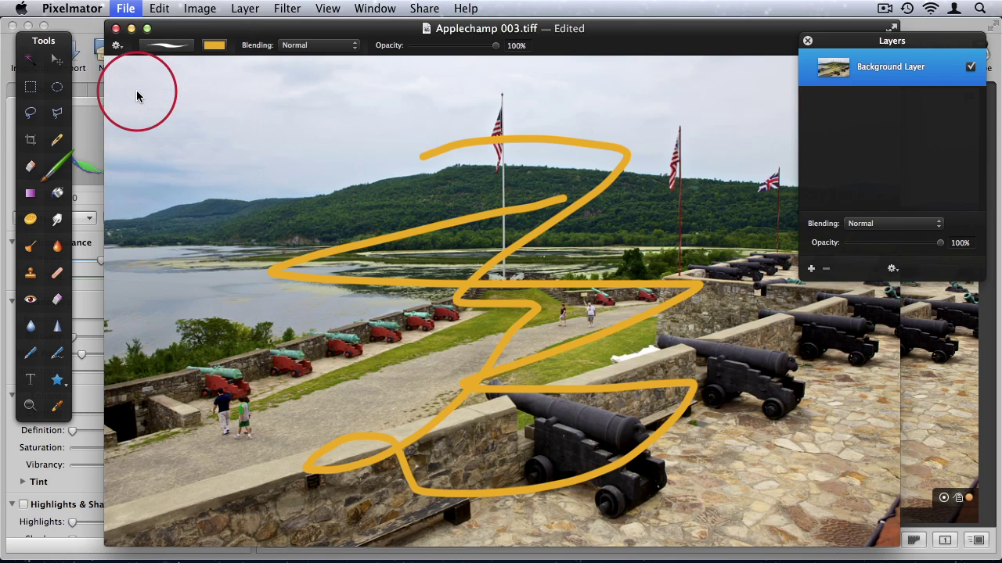
pyautogui.click(116, 29)
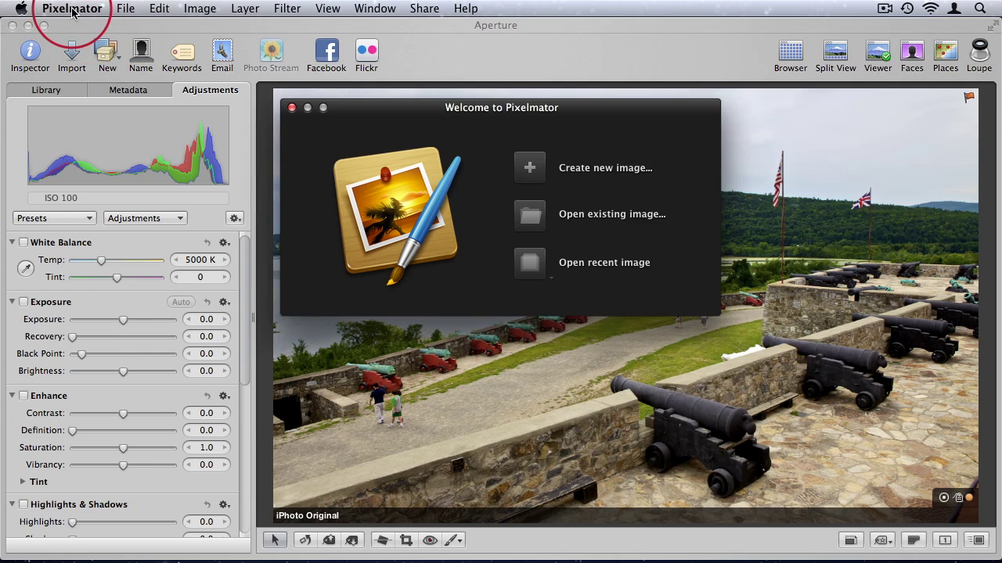
pyautogui.press('super+q')
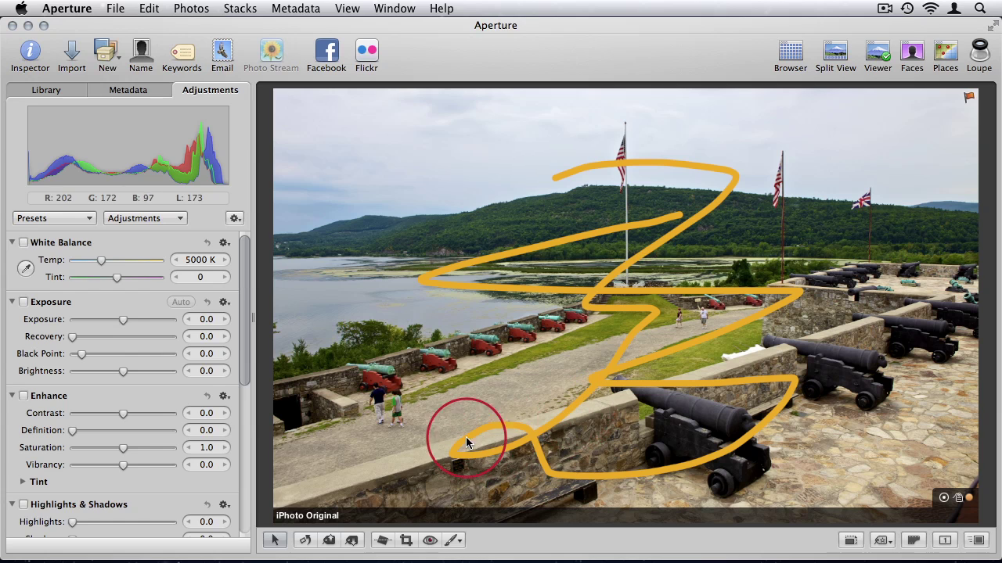
# - Compare the original and scribbled Applechamp 003 thumbnails, then open the scribbled version full-size
pyautogui.click(790, 53)
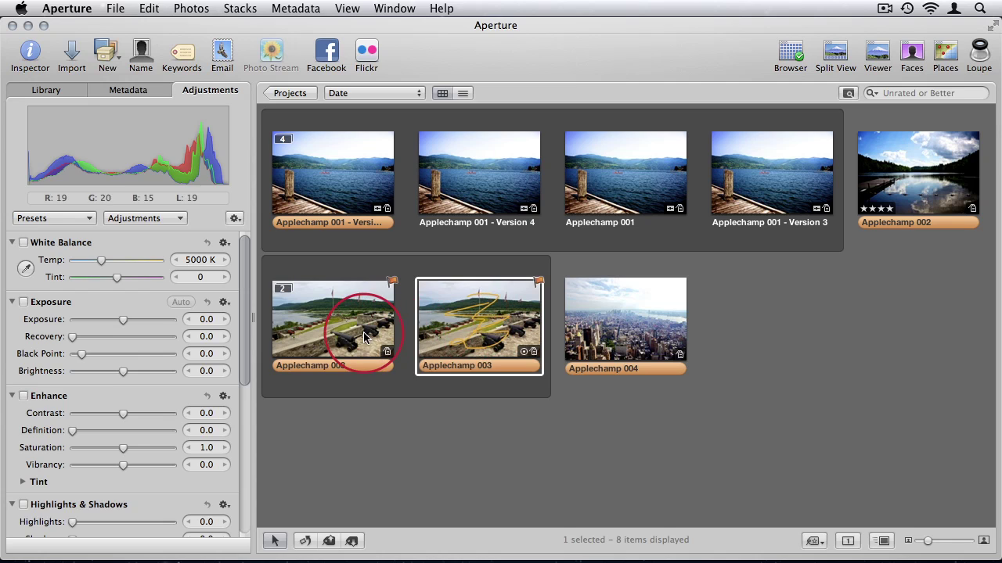
pyautogui.click(327, 324)
pyautogui.click(461, 319)
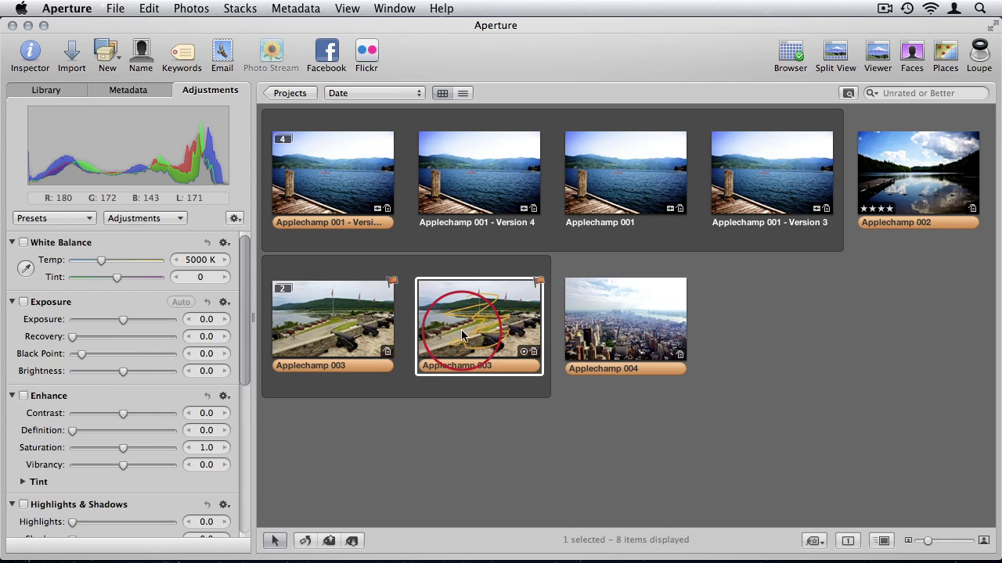
pyautogui.click(360, 351)
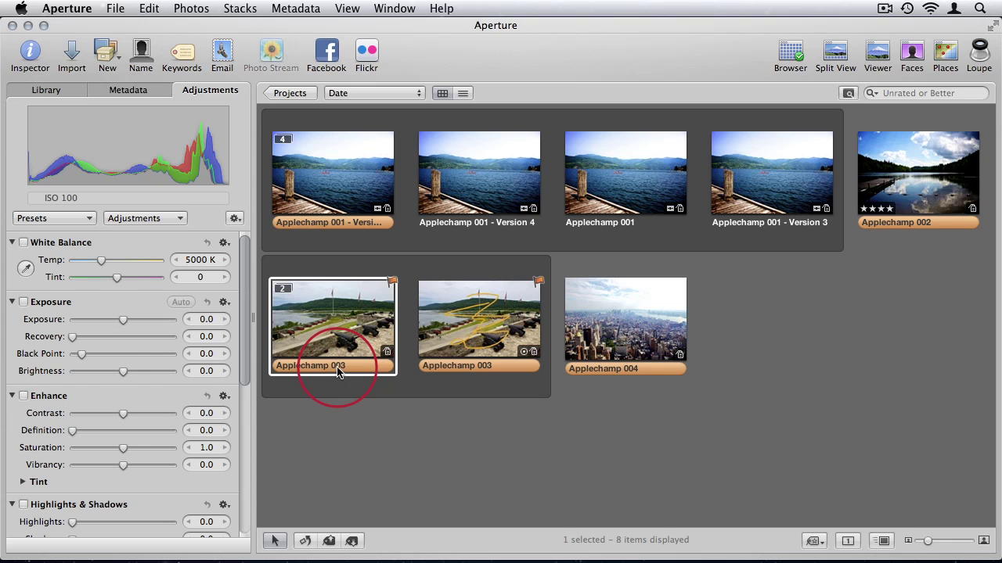
pyautogui.click(466, 329)
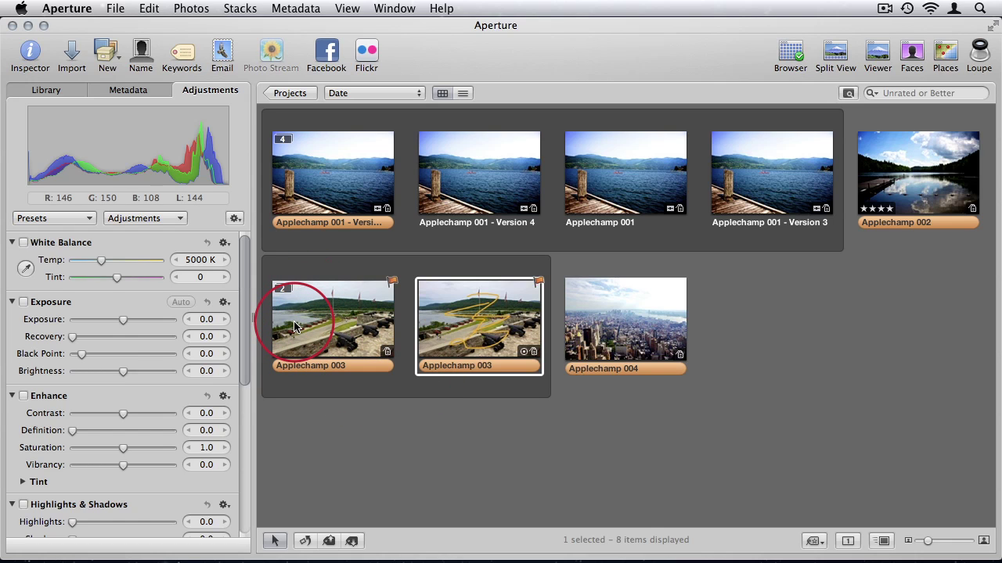
pyautogui.doubleClick(456, 332)
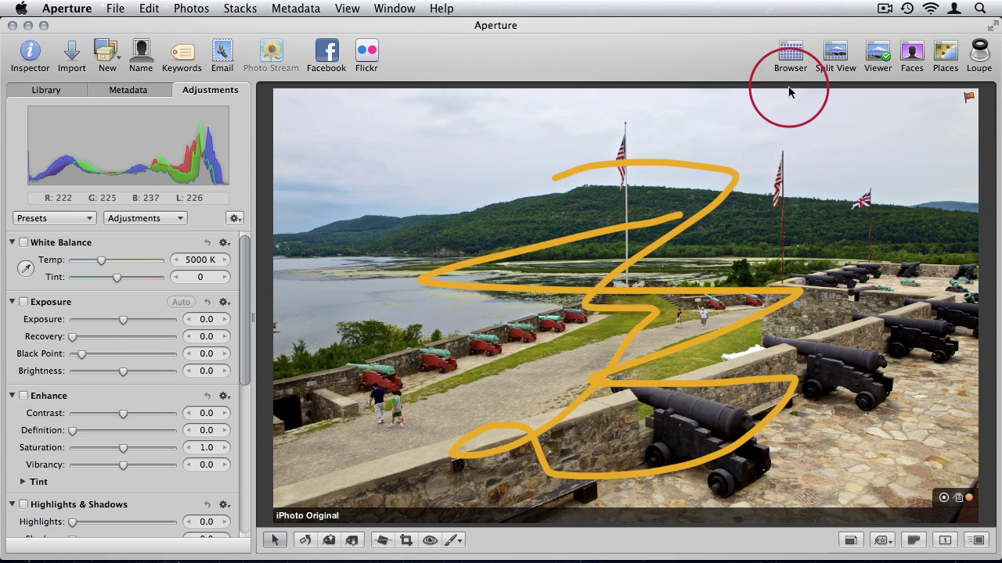
# - Delete the scribbled Applechamp 003 version, then open the original full-size and bring up its shortcut options
pyautogui.click(787, 51)
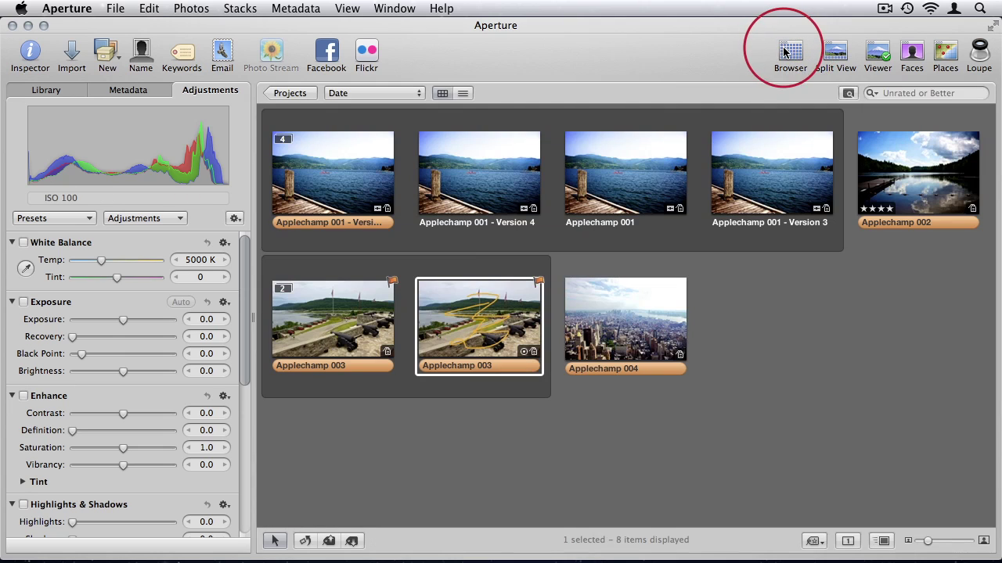
pyautogui.click(317, 352)
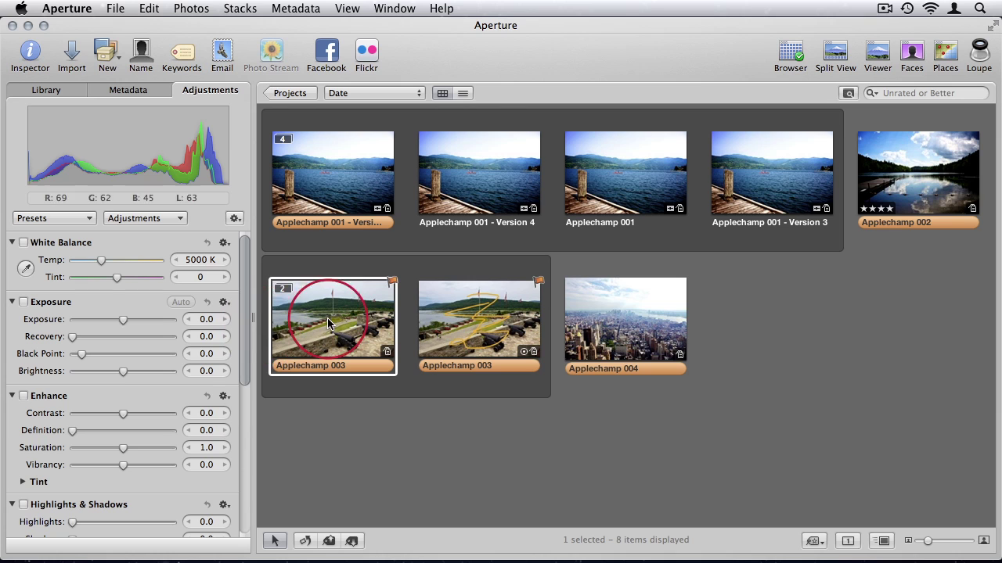
pyautogui.click(481, 314)
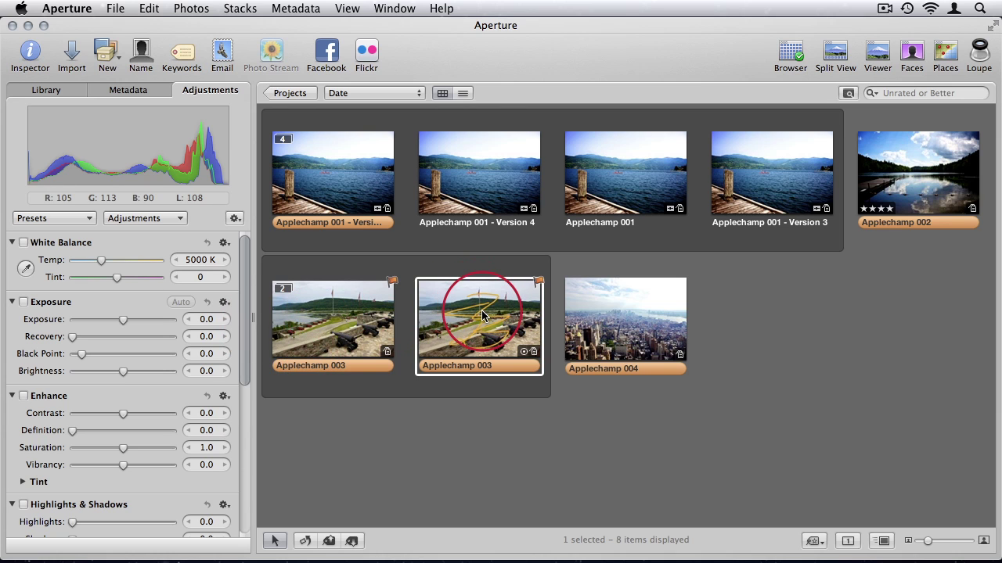
pyautogui.press('super+BackSpace')
pyautogui.doubleClick(347, 313)
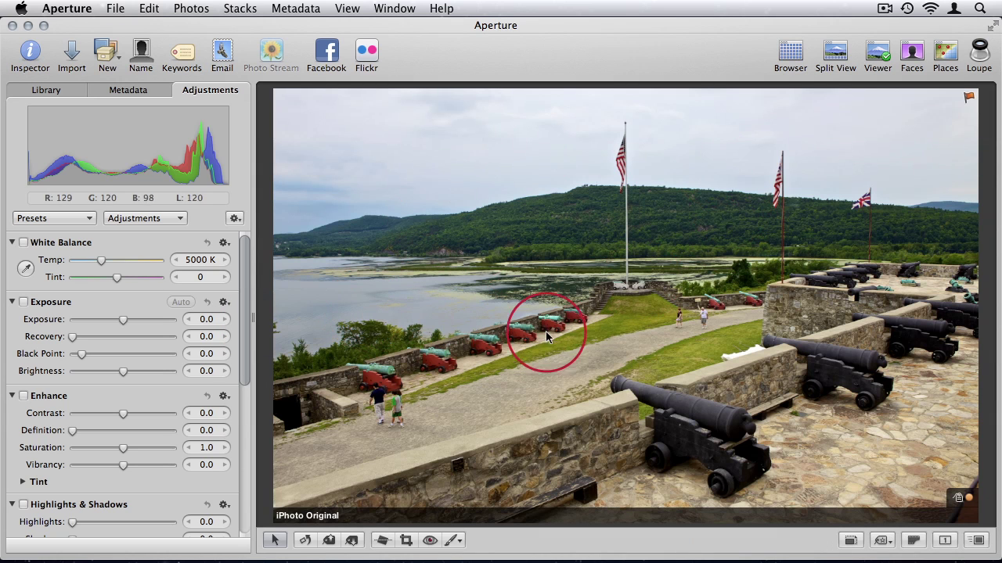
pyautogui.rightClick(581, 226)
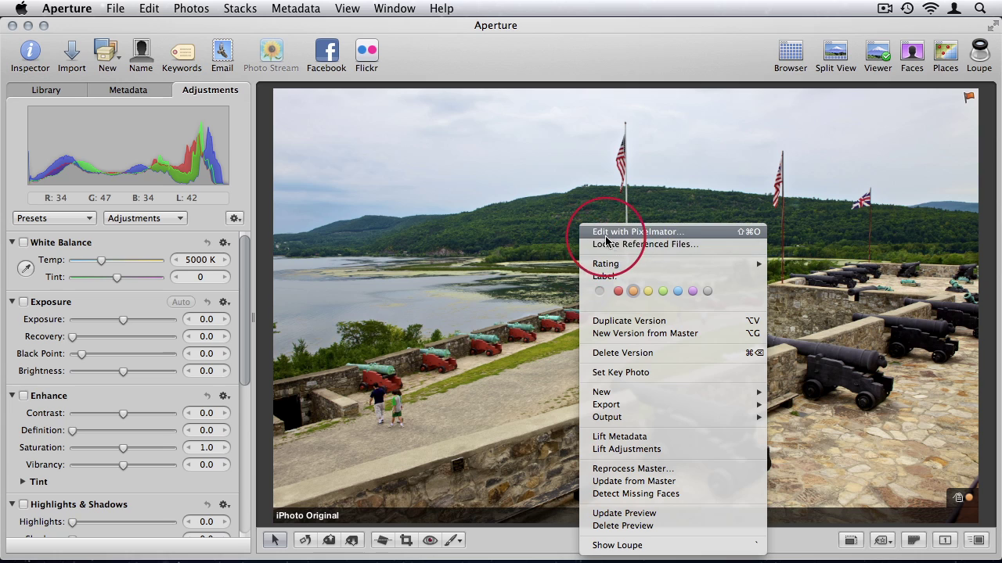